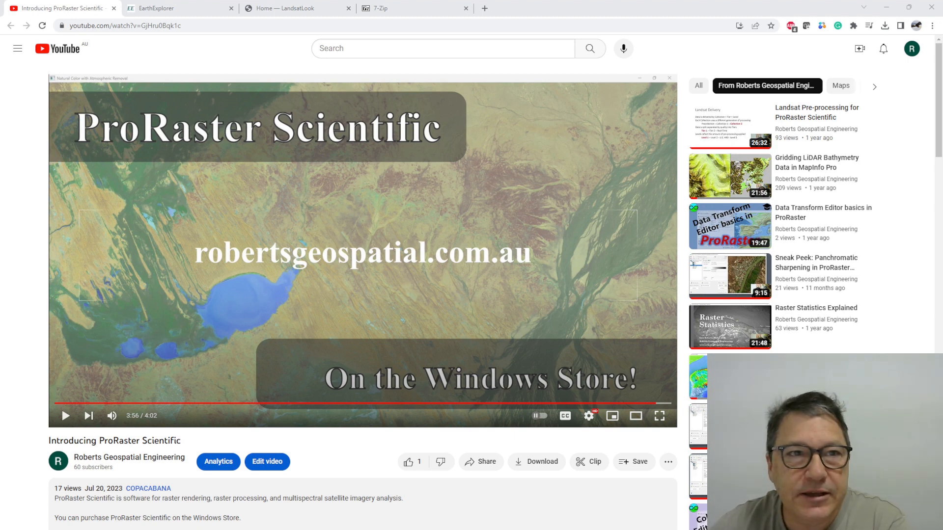
Switch to EarthExplorer and define the search polygon from the map extent around Red Bluff and Chico in northern California
left_click(186, 10)
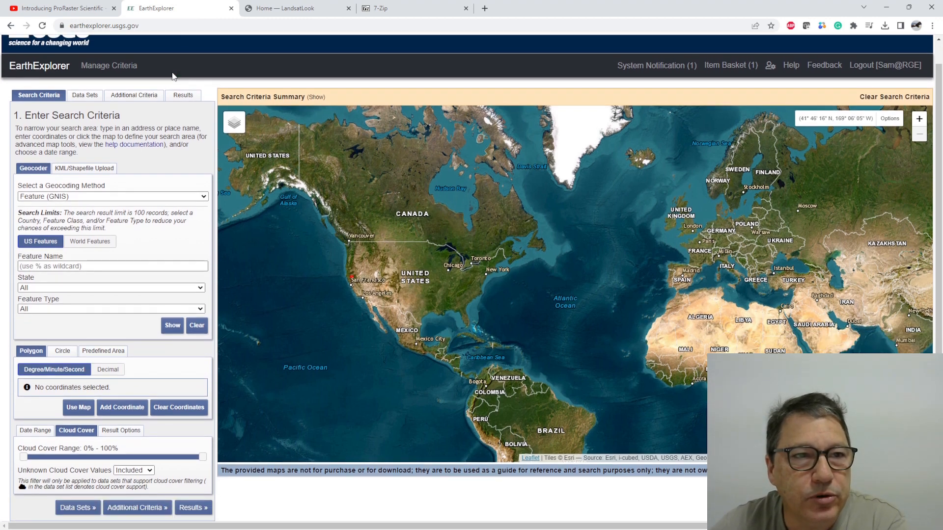
scroll(172, 78, "up", 1)
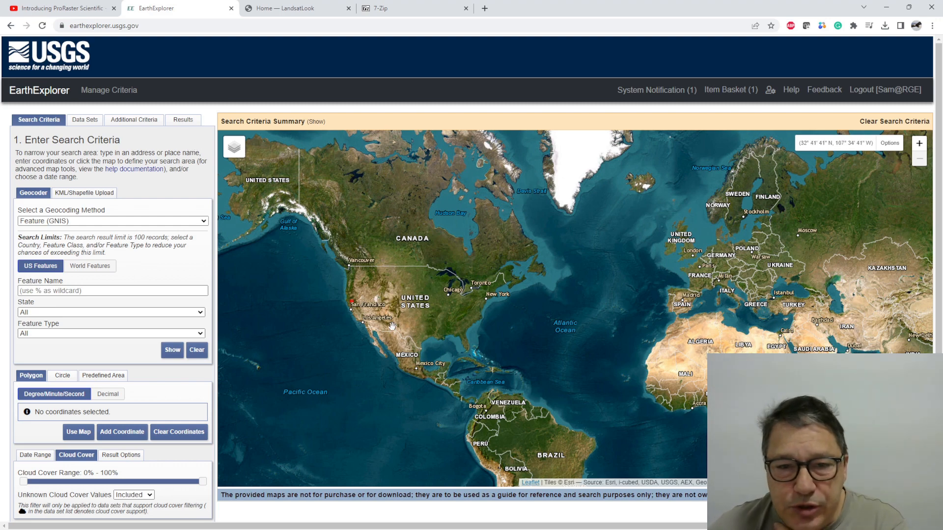
left_click_drag(364, 316, 401, 314)
scroll(391, 300, "up", 4)
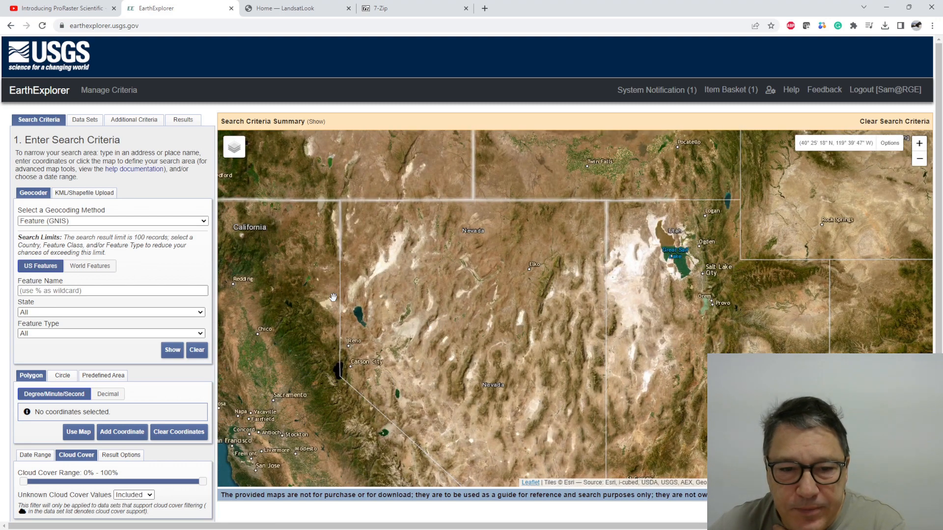
left_click_drag(310, 303, 528, 295)
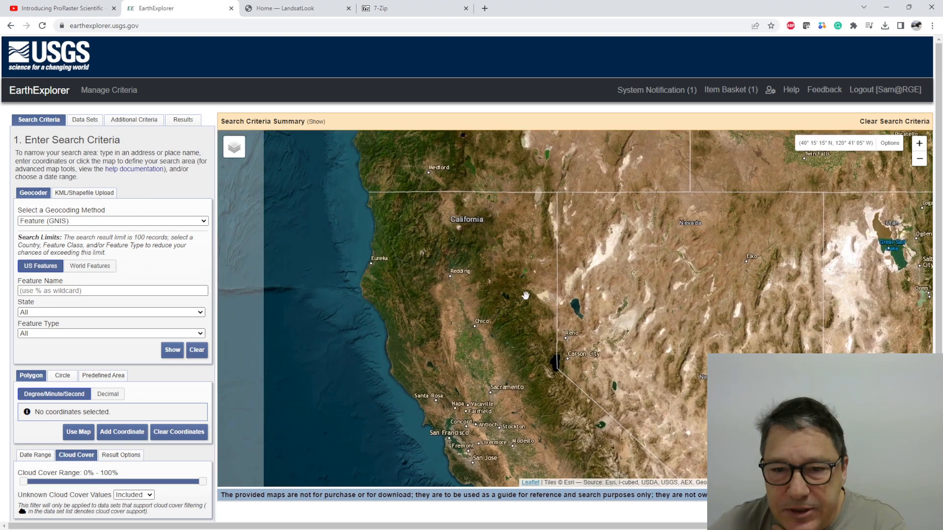
scroll(452, 285, "up", 1)
scroll(451, 286, "up", 1)
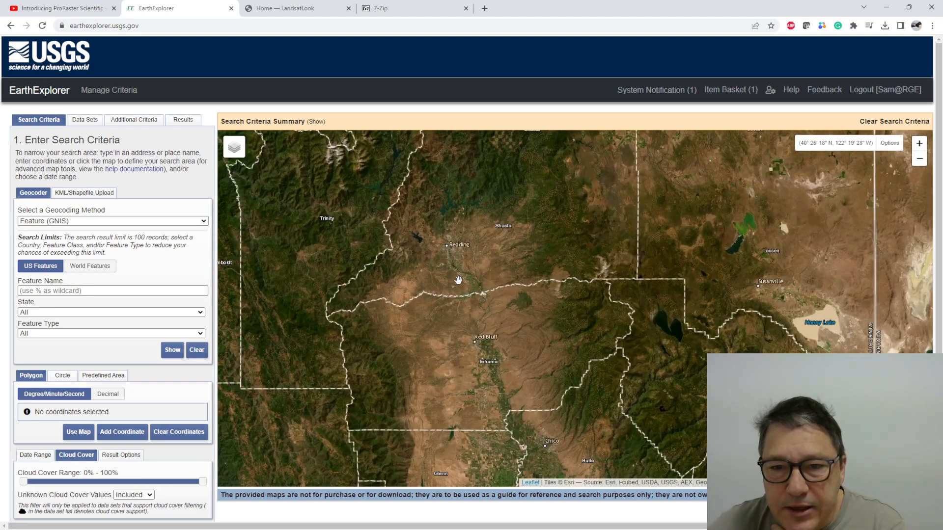
left_click_drag(491, 366, 456, 308)
scroll(442, 265, "up", 3)
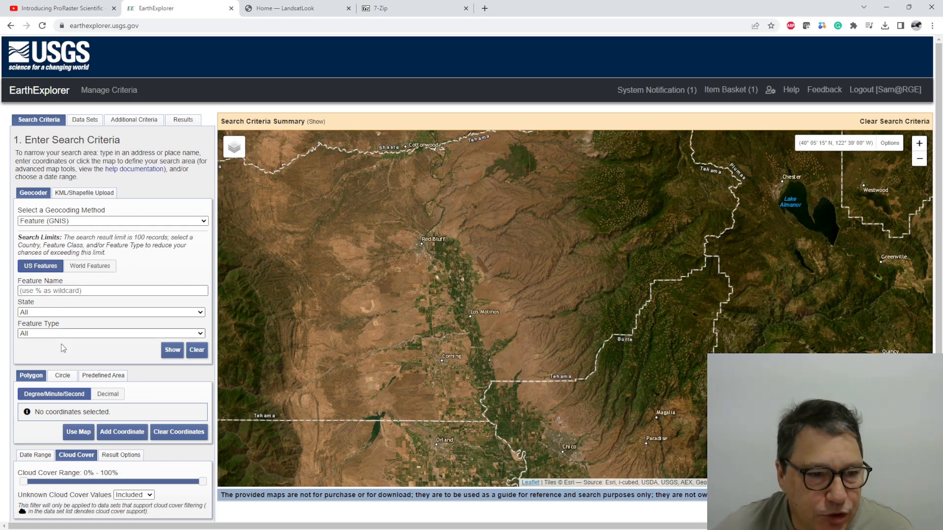
left_click(81, 435)
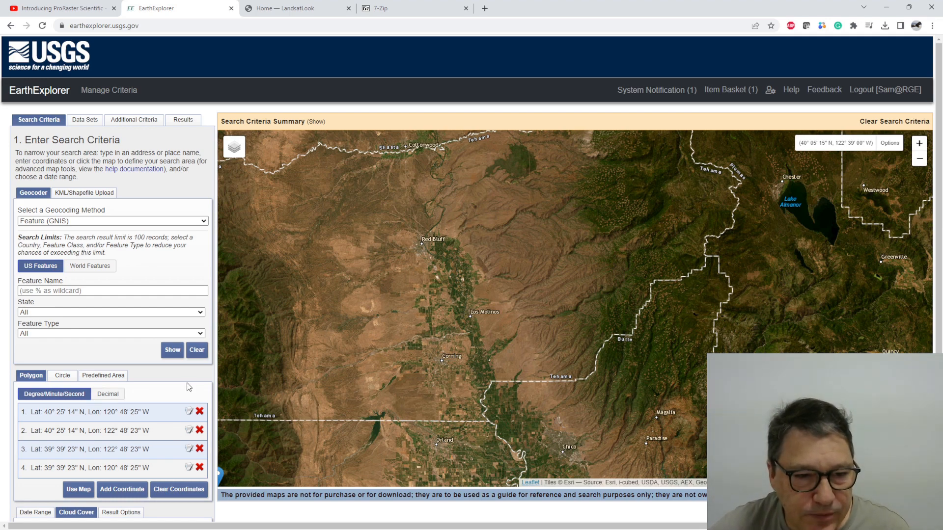
Limit the cloud cover range of the search criteria to 0% - 10%
scroll(188, 387, "down", 3)
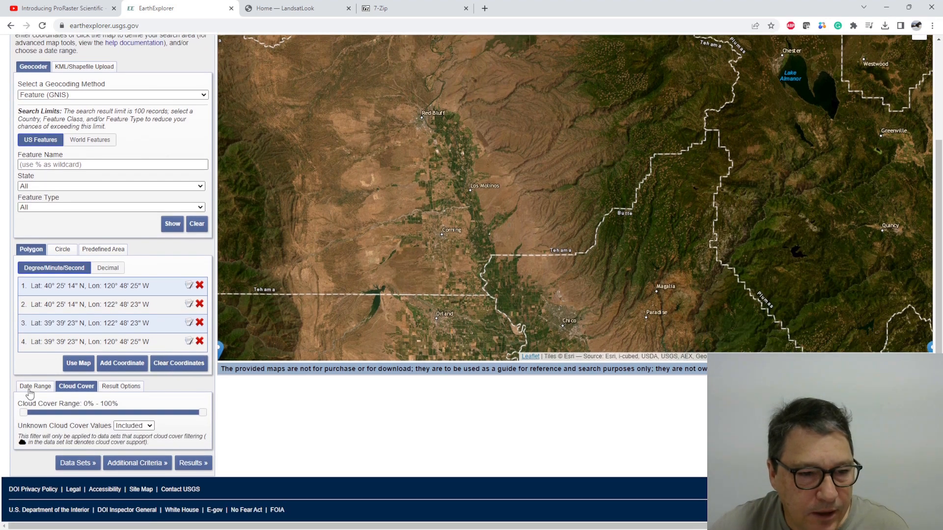
left_click(29, 389)
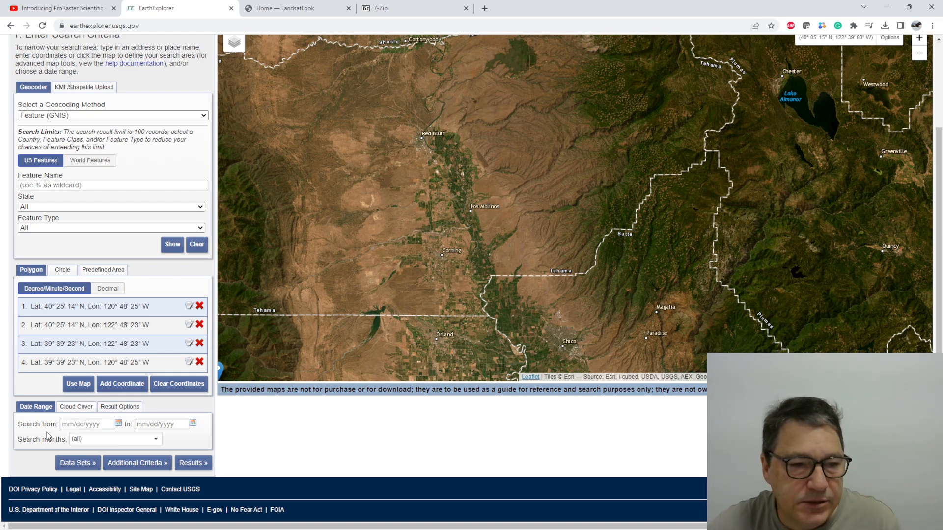
left_click(79, 409)
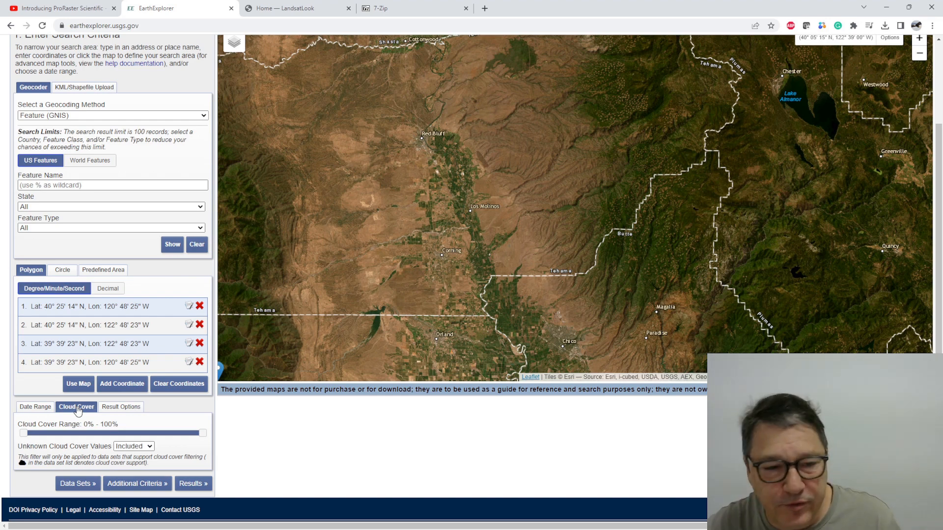
left_click_drag(201, 433, 41, 436)
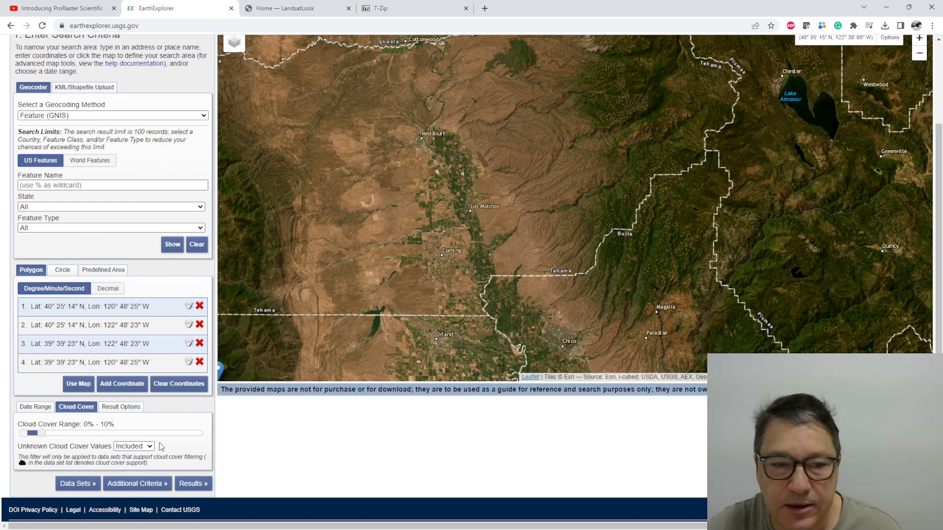
Select the Landsat 8-9 OLI/TIRS C2 L1 data set under Landsat Collection 2 Level-1 and open its additional criteria
scroll(122, 204, "up", 2)
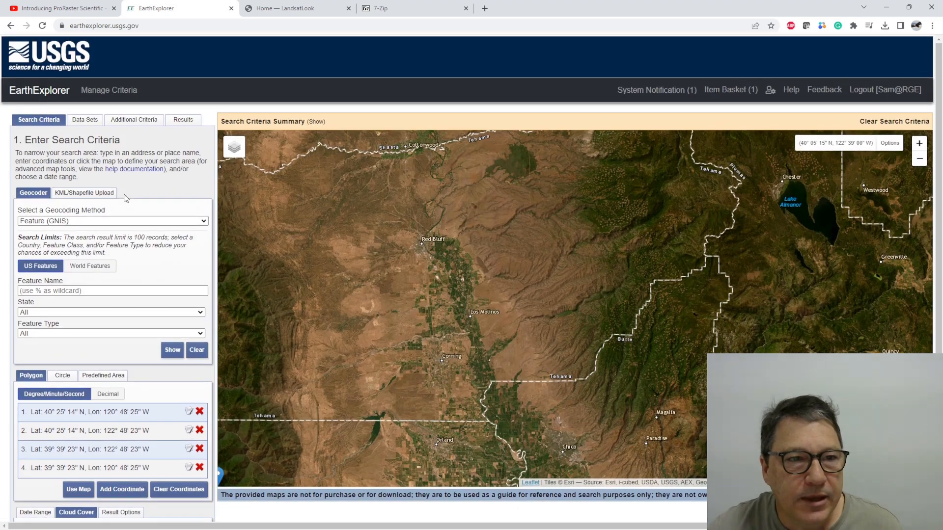
left_click(85, 122)
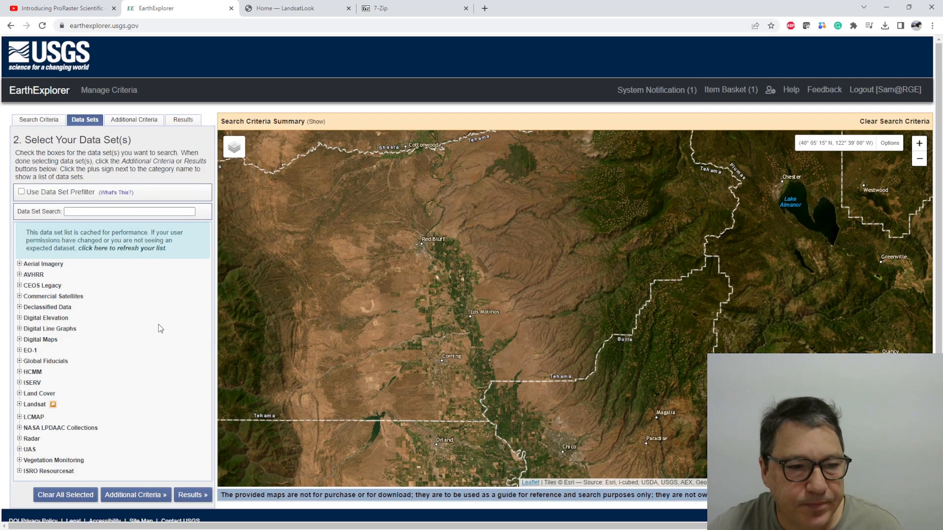
scroll(156, 348, "down", 1)
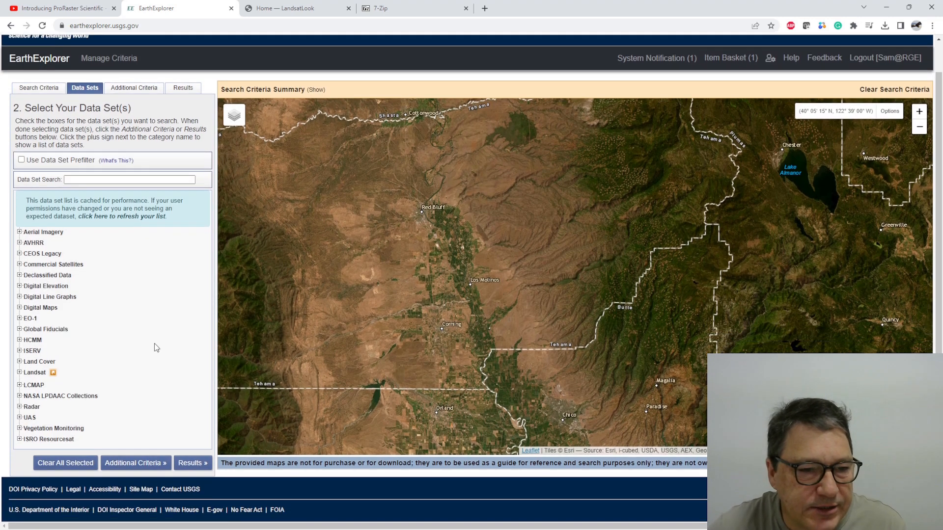
left_click(20, 373)
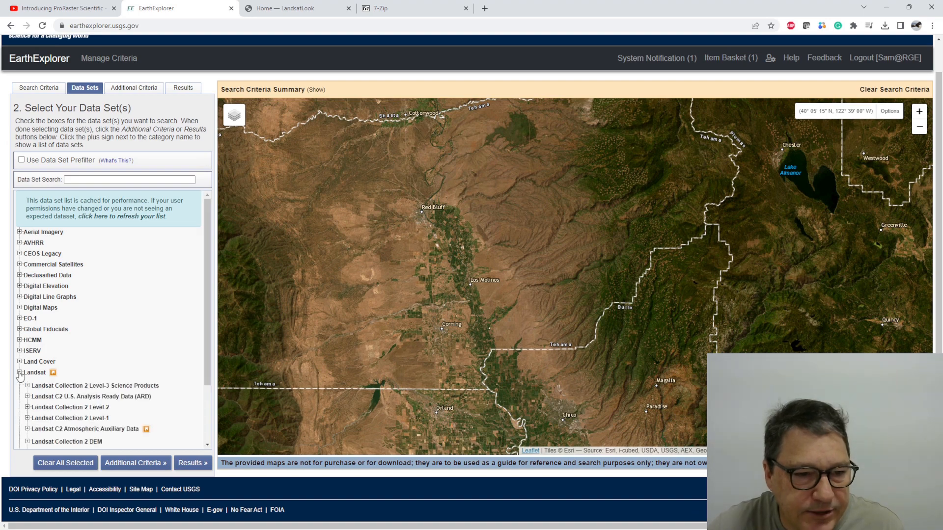
left_click_drag(207, 266, 206, 325)
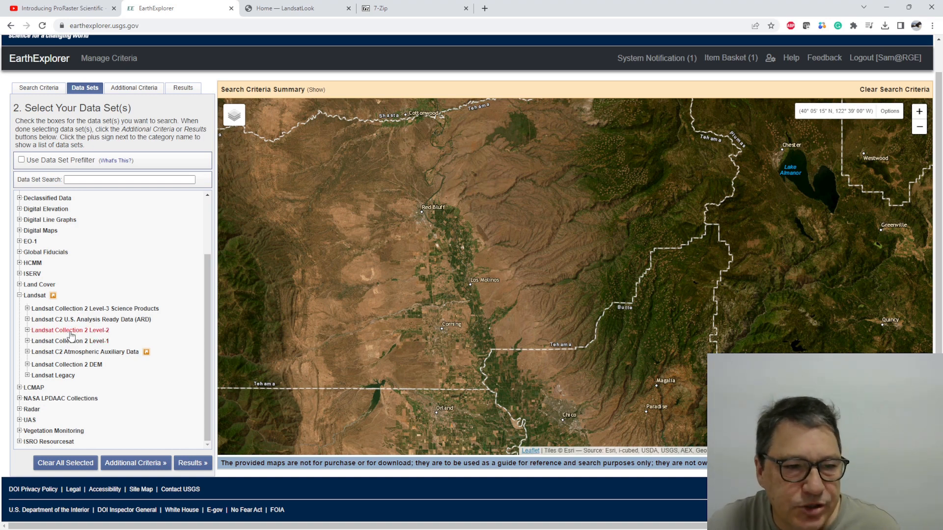
left_click(27, 342)
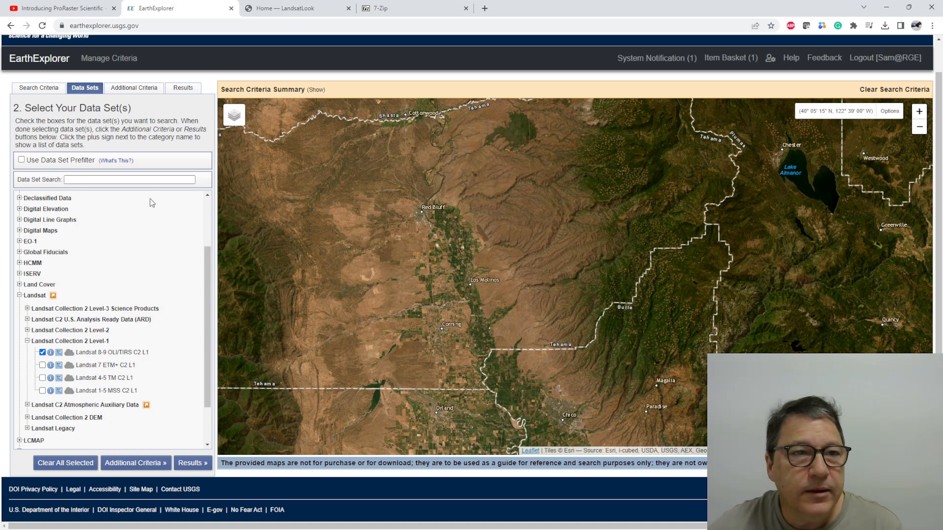
left_click(135, 88)
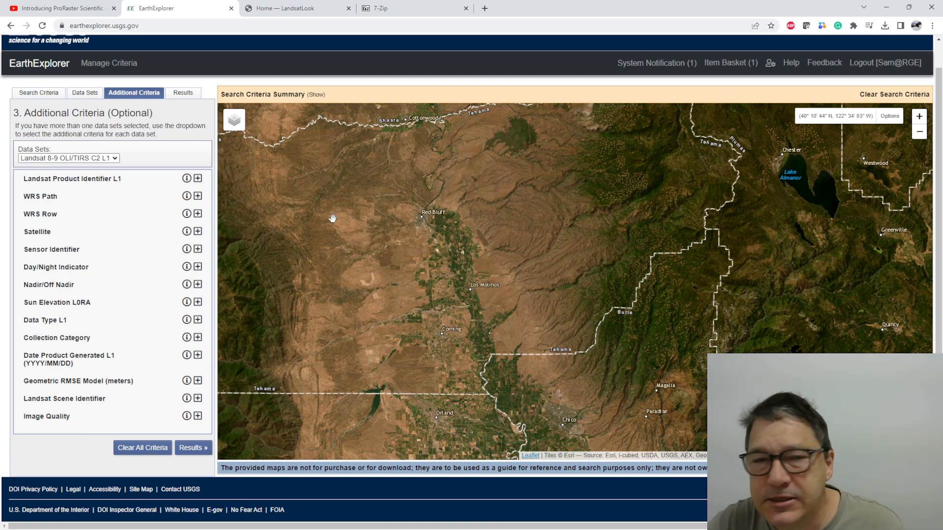
Switch to LandsatLook, open its map explorer and bring northern California into view
left_click(288, 9)
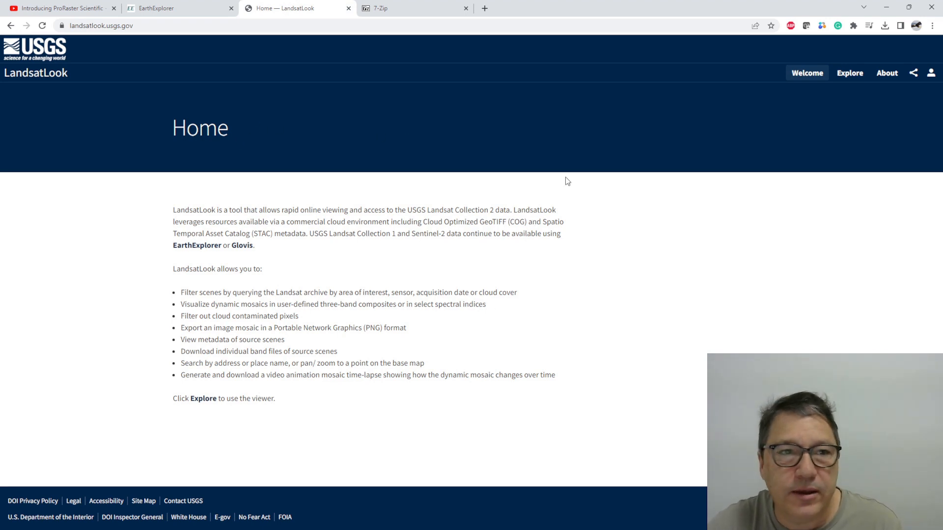
left_click(848, 76)
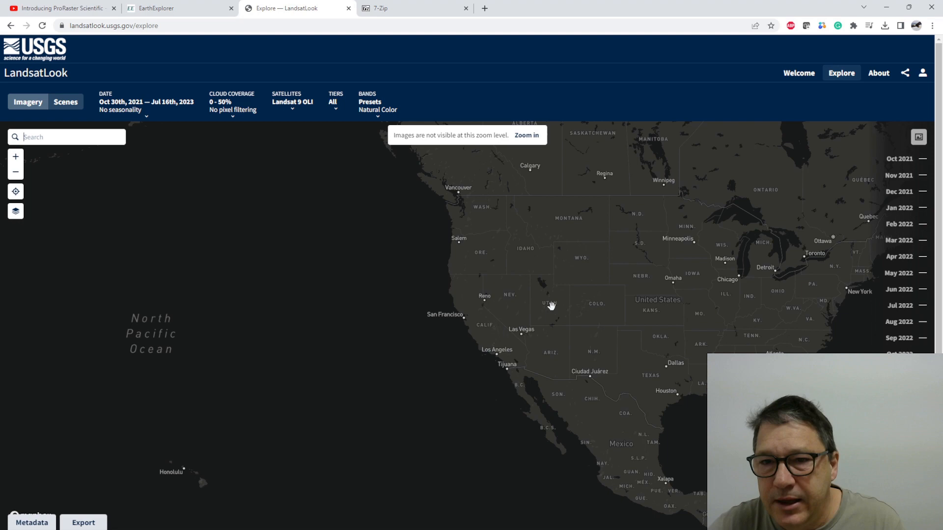
left_click_drag(551, 306, 489, 339)
scroll(412, 286, "up", 4)
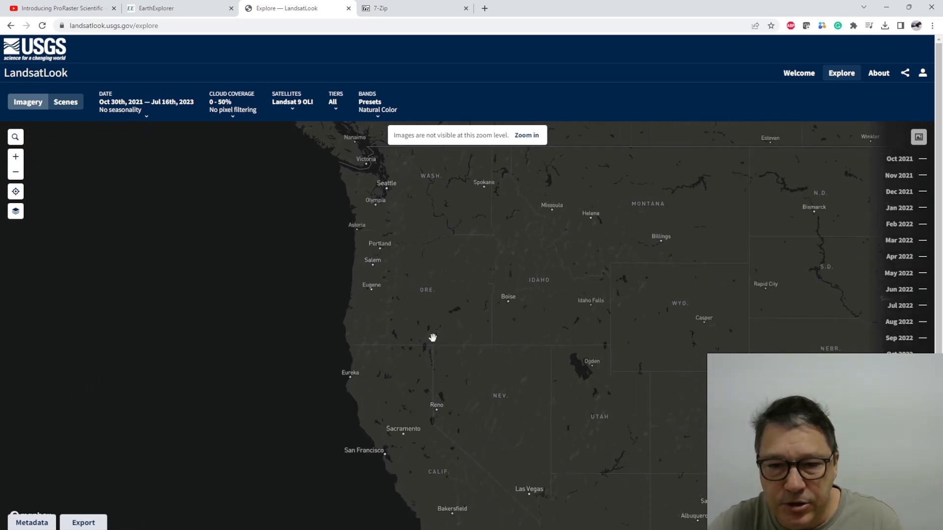
left_click_drag(431, 336, 414, 261)
scroll(390, 262, "up", 3)
scroll(390, 262, "up", 4)
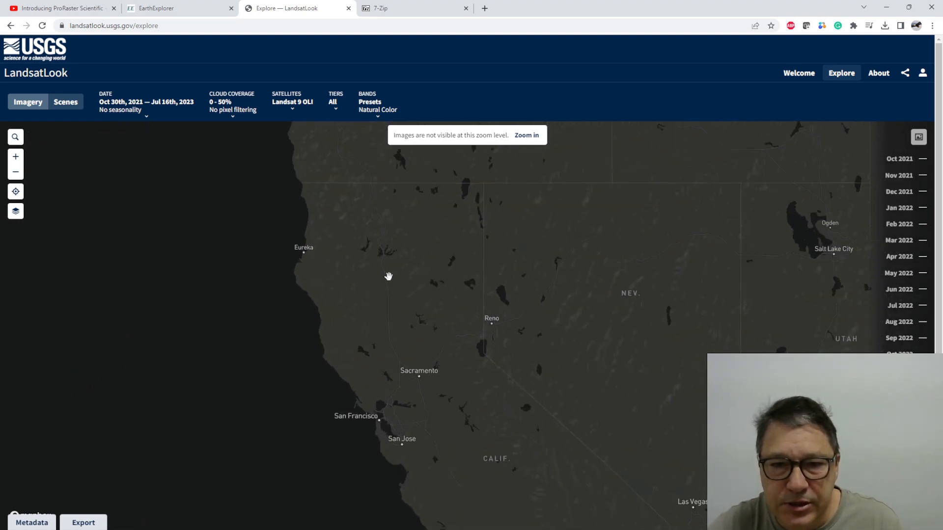
left_click_drag(406, 317, 479, 306)
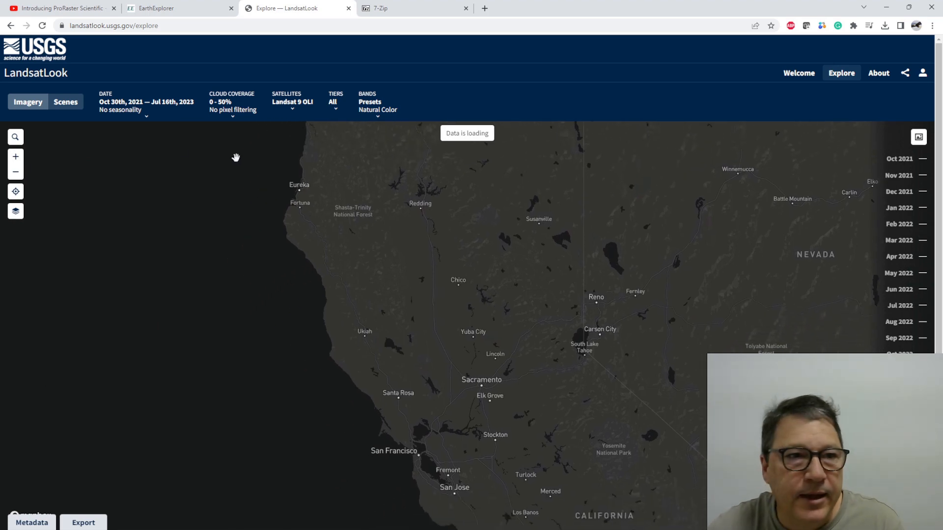
Display the Landsat scene footprints and look up the path and row covering the Redding and Red Bluff area
left_click(67, 103)
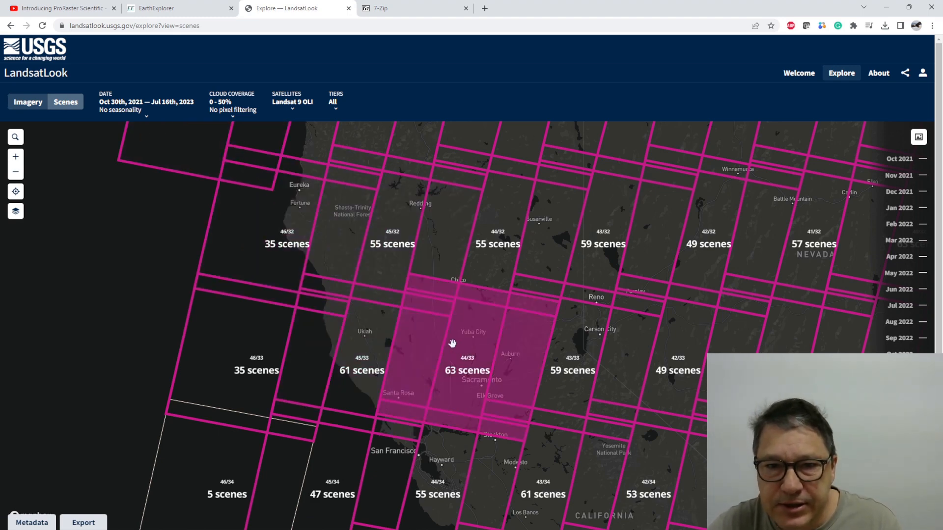
left_click_drag(404, 243, 425, 314)
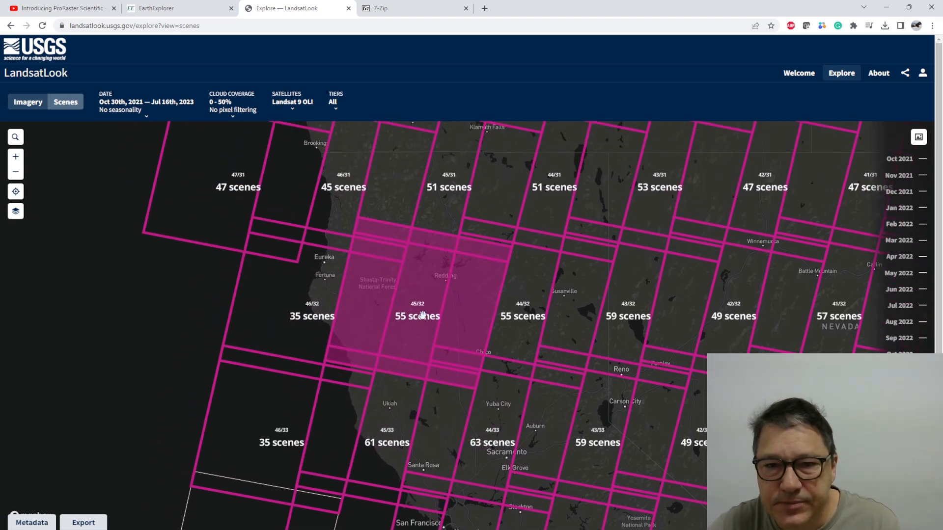
scroll(427, 310, "up", 2)
scroll(435, 310, "up", 2)
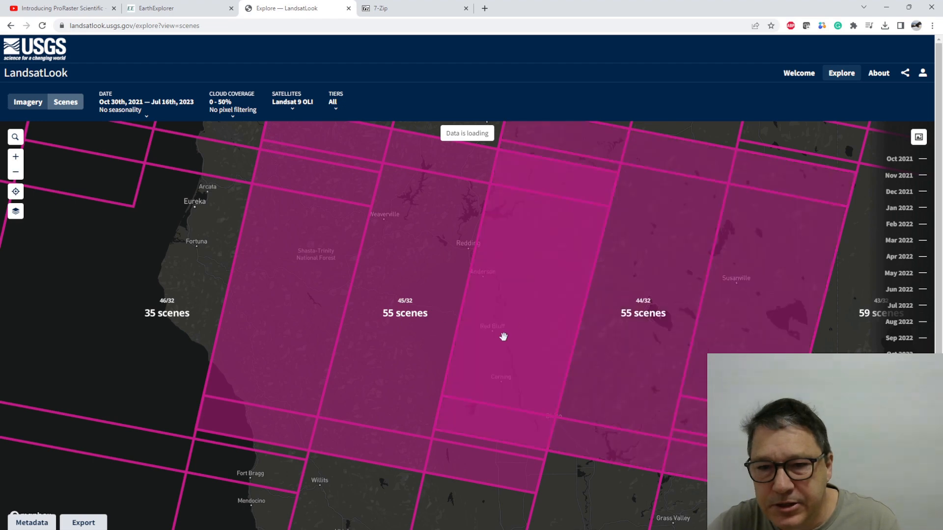
scroll(402, 353, "down", 1)
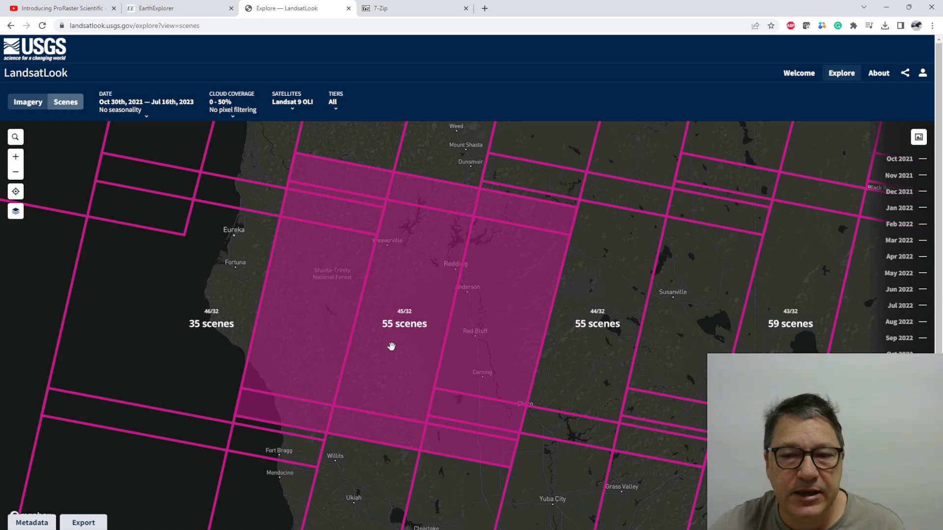
Return to EarthExplorer and restrict the search to WRS Path 45 to 45 and WRS Row 32 to 32
left_click(176, 14)
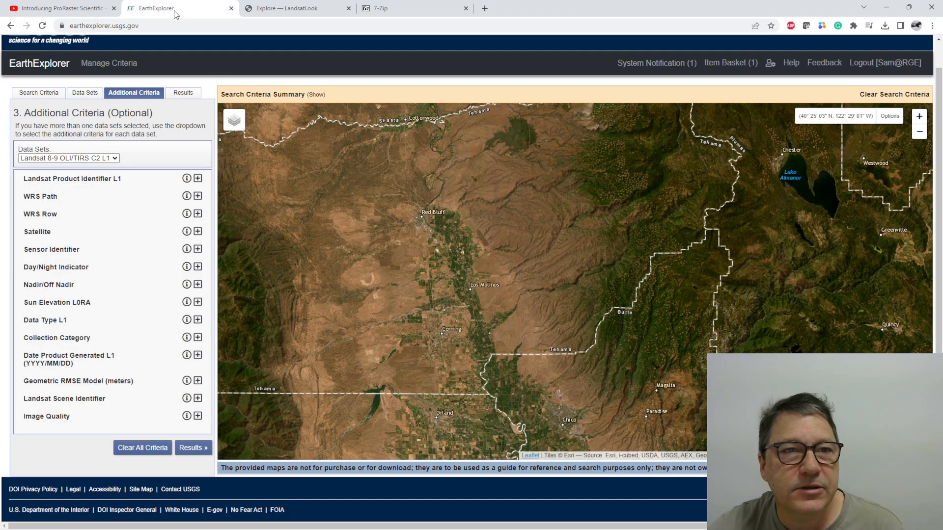
left_click(198, 196)
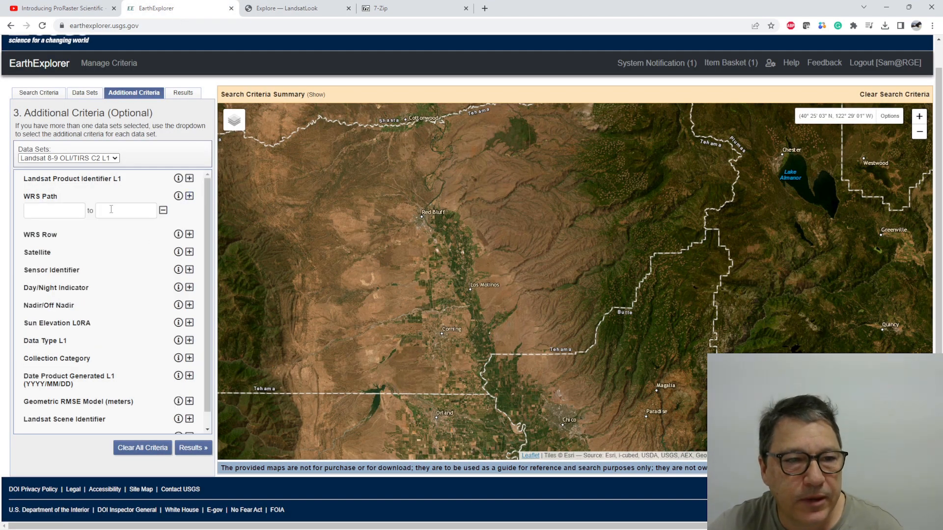
left_click(75, 211)
left_click(121, 210)
type("45")
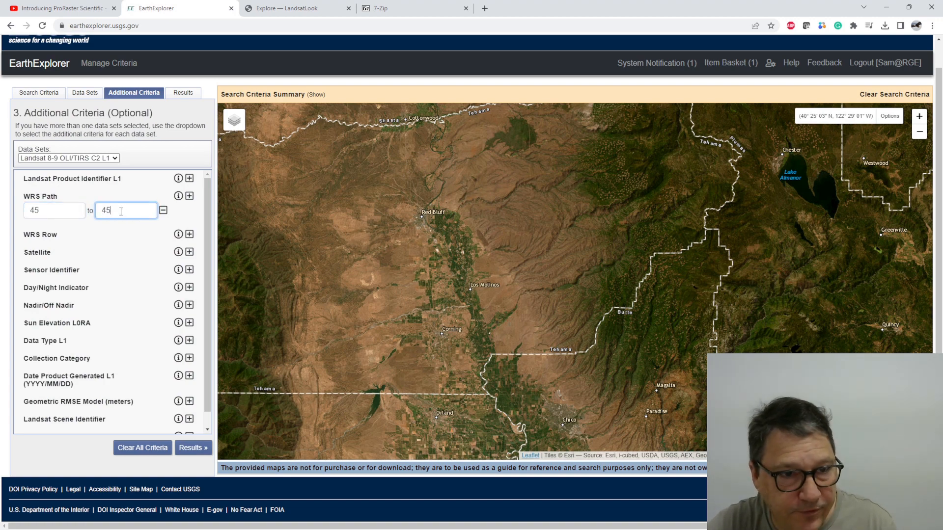
left_click(189, 234)
left_click(57, 251)
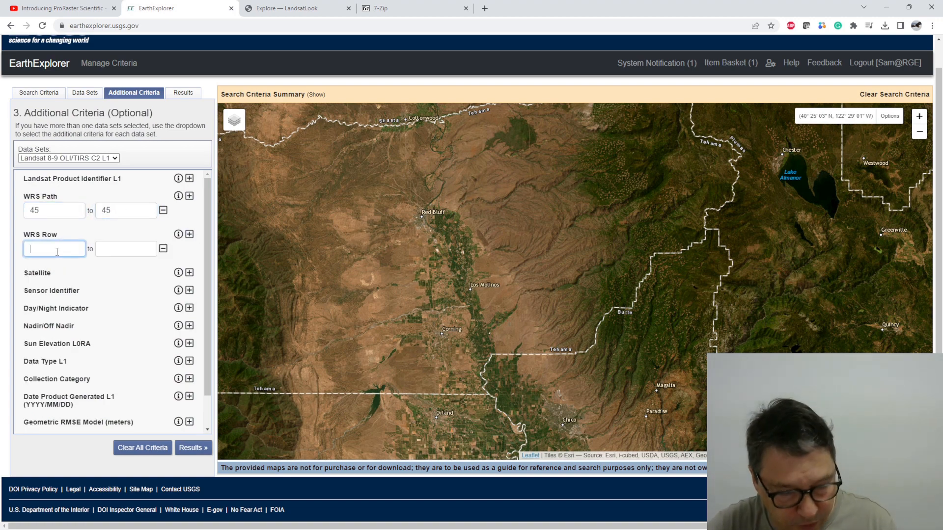
type("32")
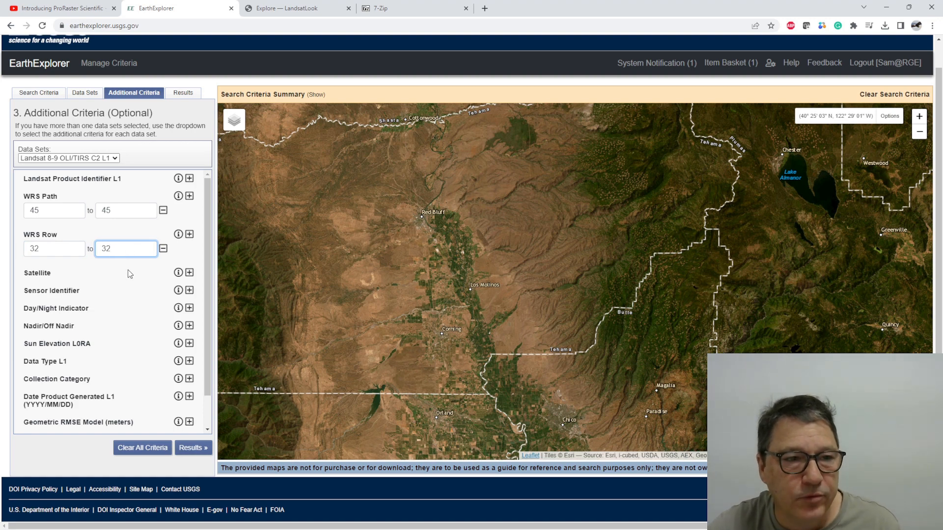
Run the search and show the map footprint of the Landsat 9 scene acquired 2023/07/16
left_click(193, 448)
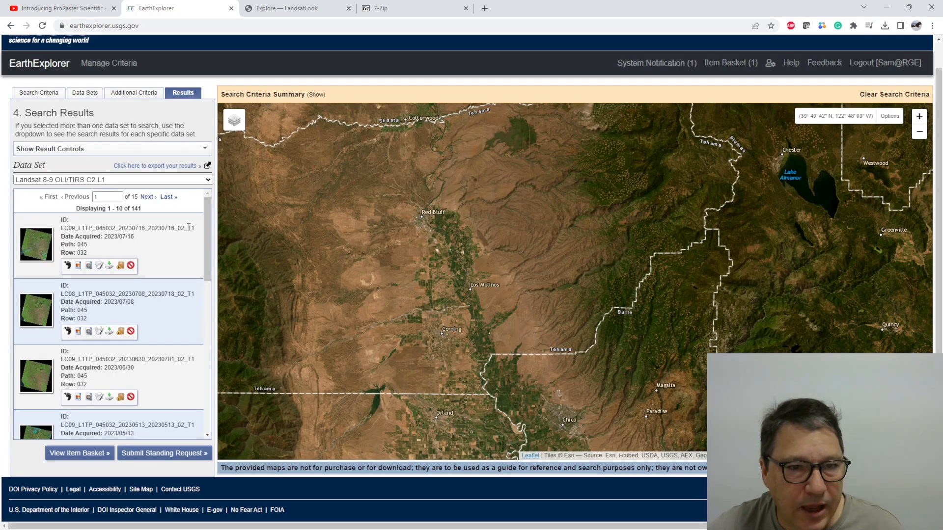
mouse_move(207, 223)
left_mouse_down()
mouse_move(207, 247)
mouse_move(202, 215)
left_mouse_up()
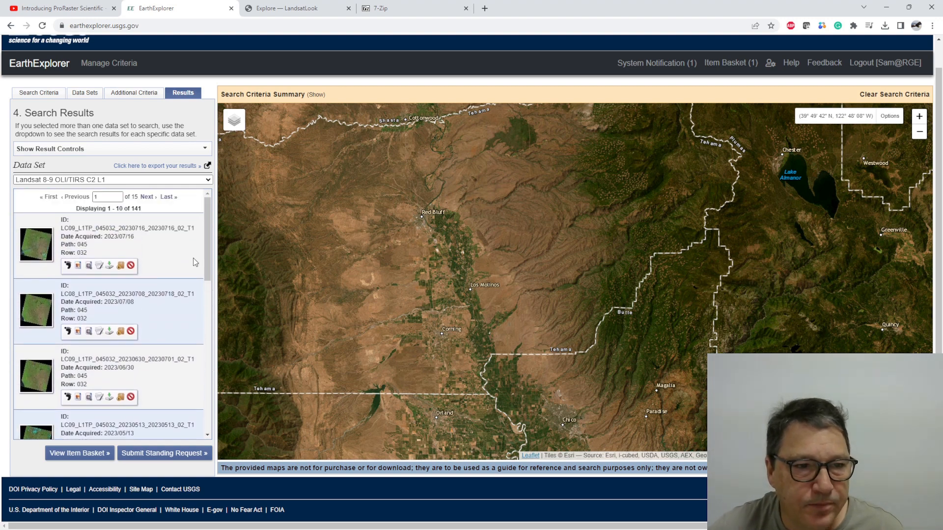
left_click(68, 266)
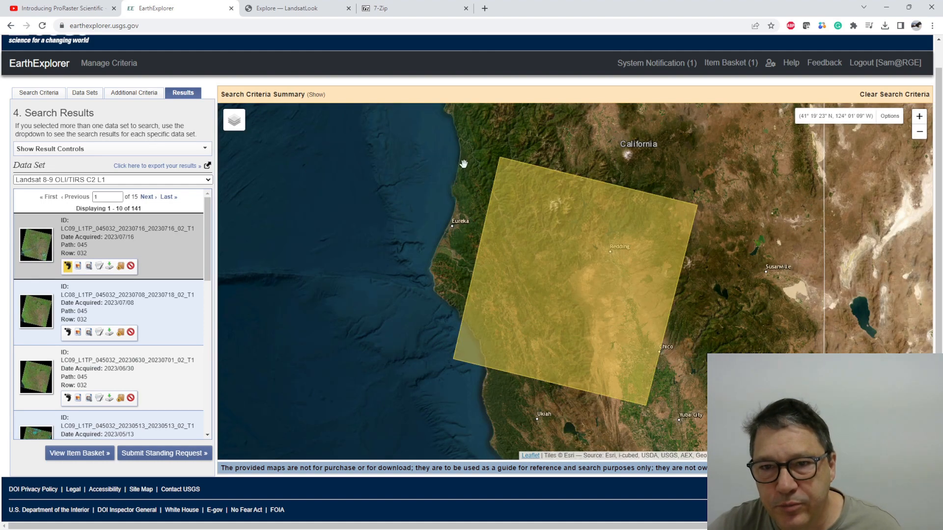
Examine the browse image and the cloud cover attributes of the Landsat 9 scene acquired 2023/07/16
left_click(99, 266)
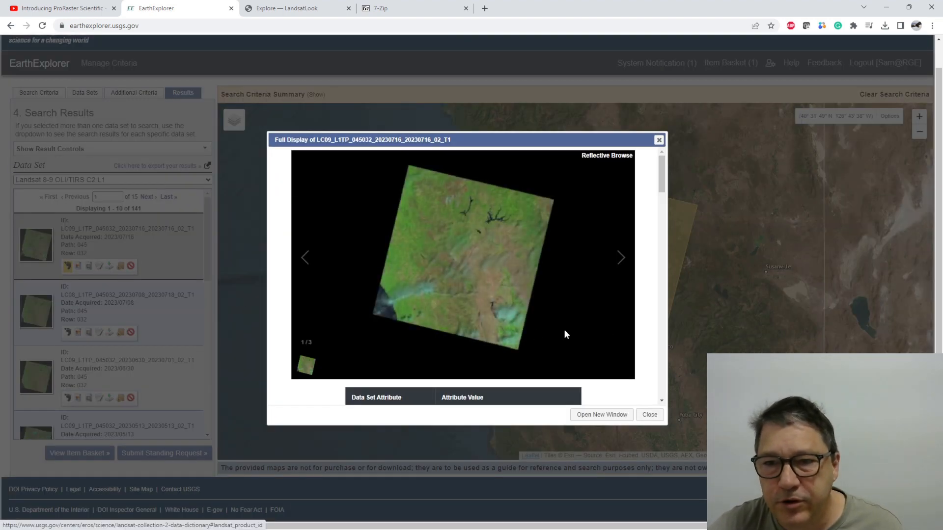
scroll(640, 323, "down", 5)
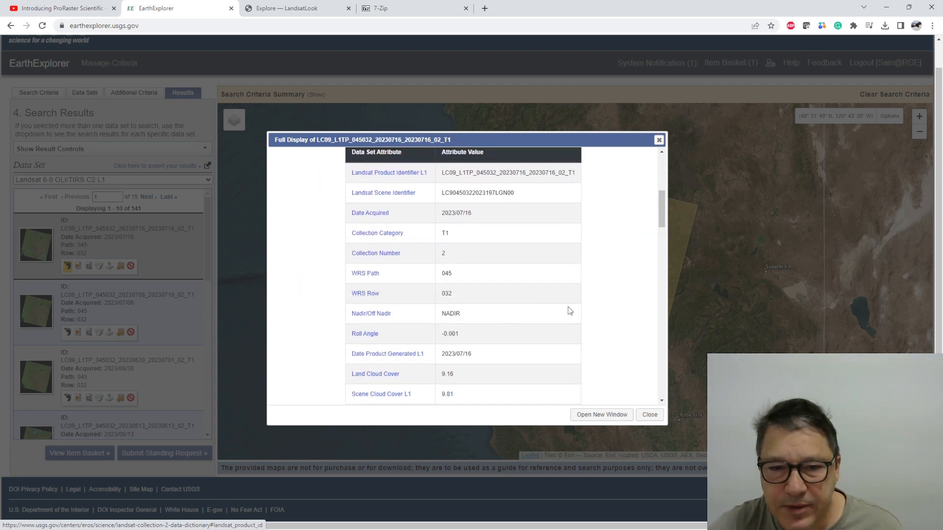
scroll(611, 326, "down", 2)
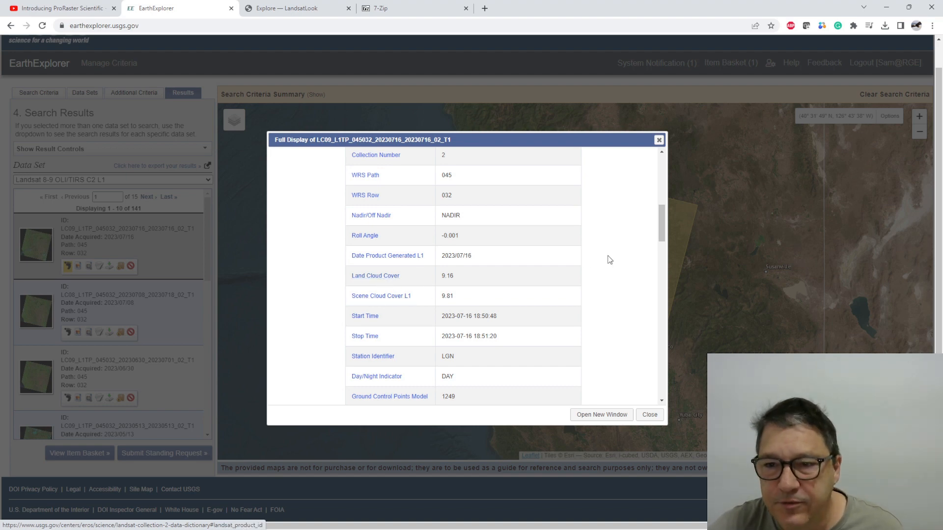
scroll(632, 222, "up", 3)
scroll(633, 225, "up", 3)
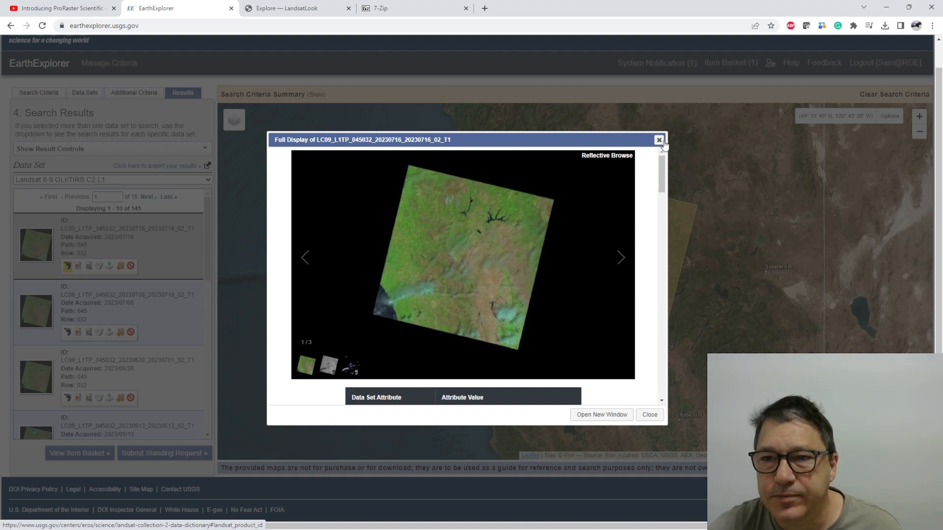
left_click(659, 140)
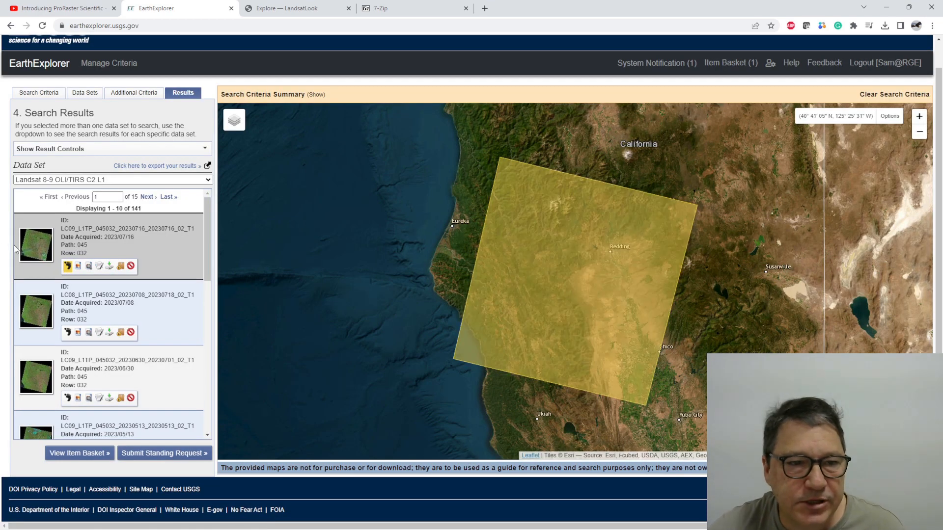
Download the complete Landsat Collection 2 Level-1 Product Bundle for the 2023/07/16 scene and close the download options
left_click(109, 266)
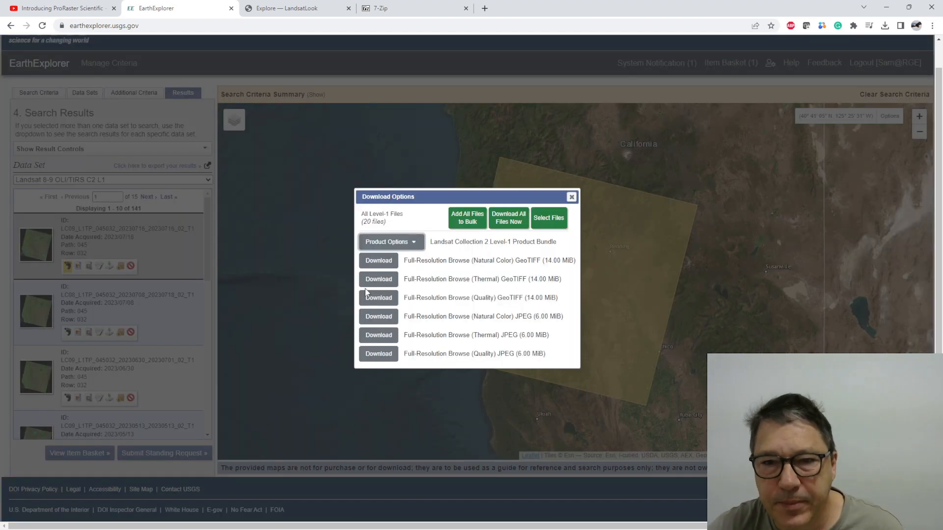
left_click(406, 241)
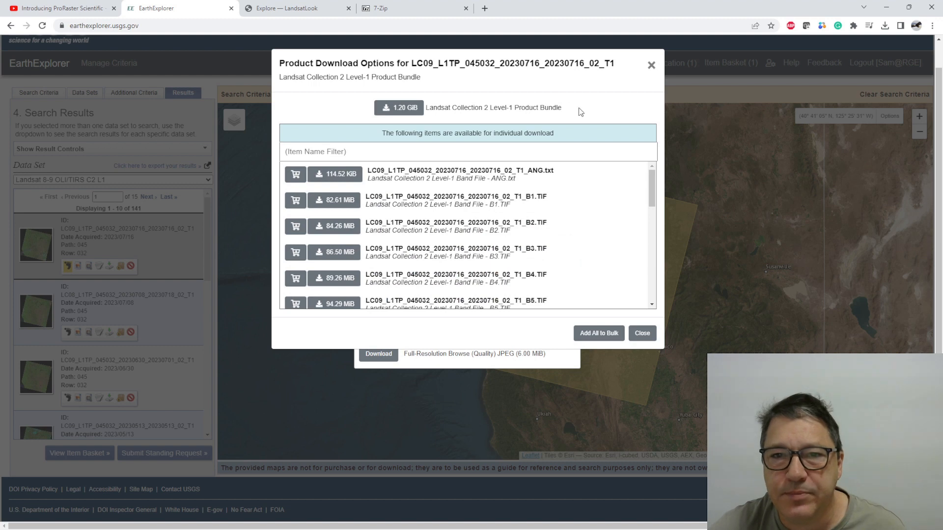
left_click(399, 110)
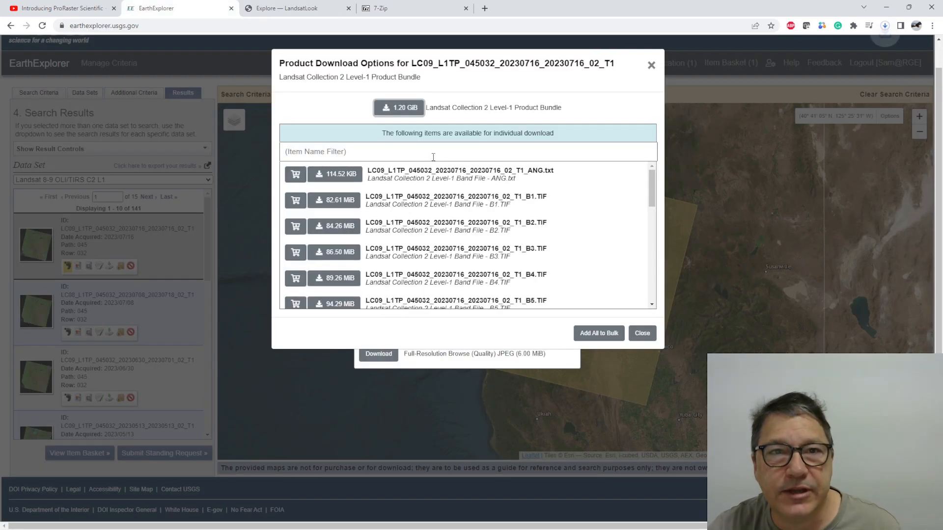
left_click(643, 333)
left_click(573, 194)
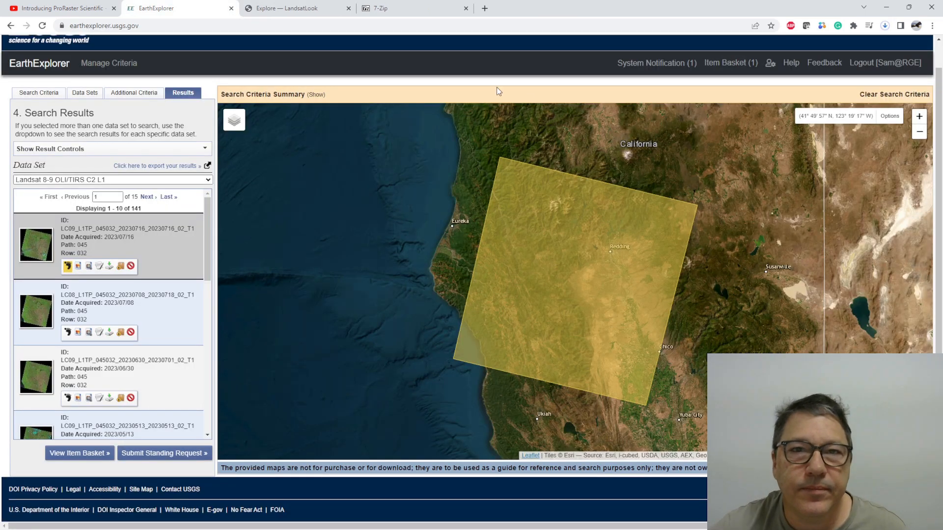
Move LC09_L1TP_045032_20230716_20230716_02_T1.tar from the Downloads folder in File Explorer to the Landsat Demo folder
left_click(407, 155)
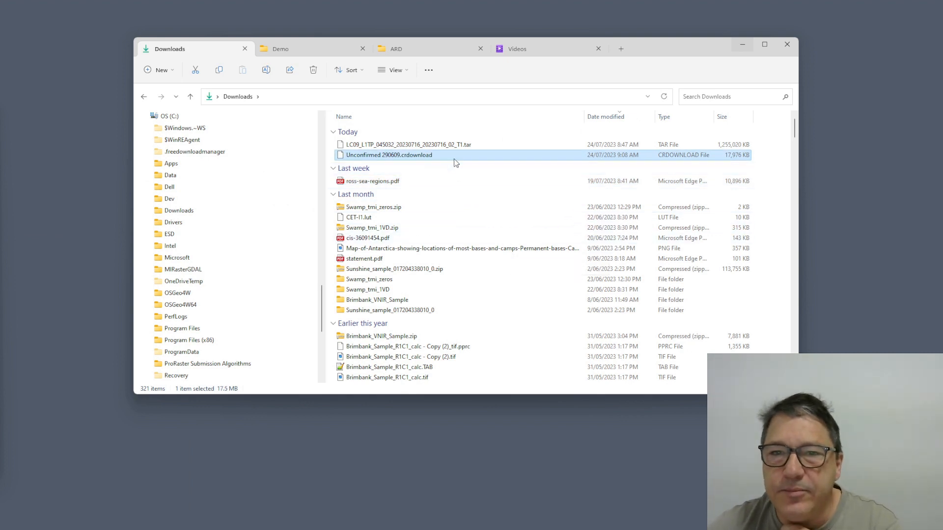
left_click(431, 146)
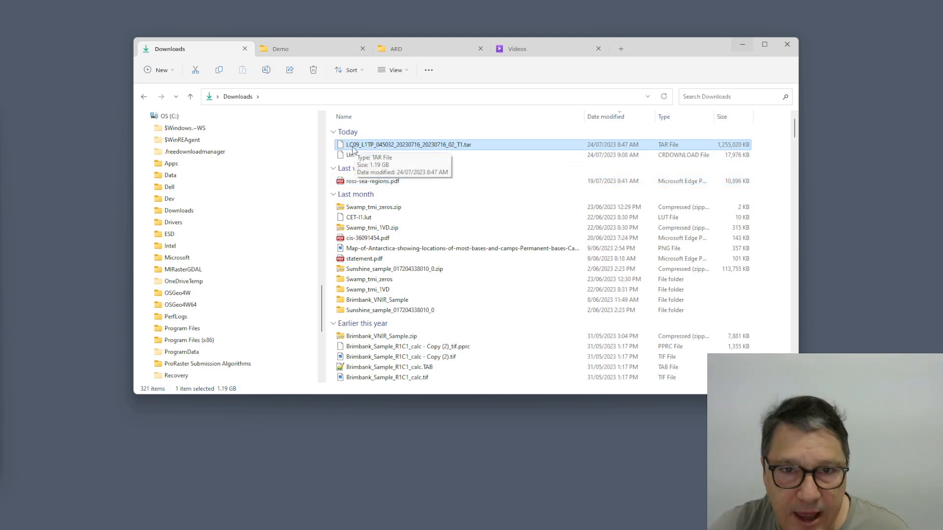
right_click(401, 145)
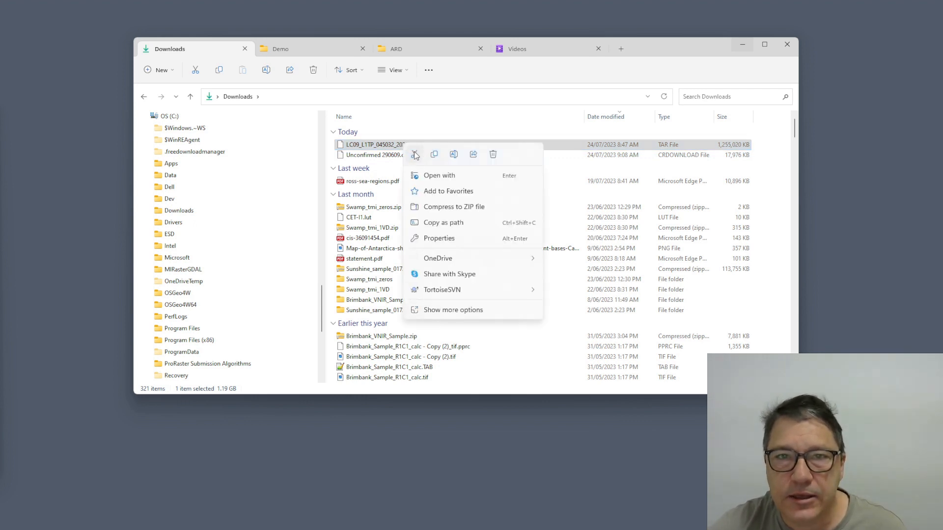
left_click(415, 155)
left_click(314, 49)
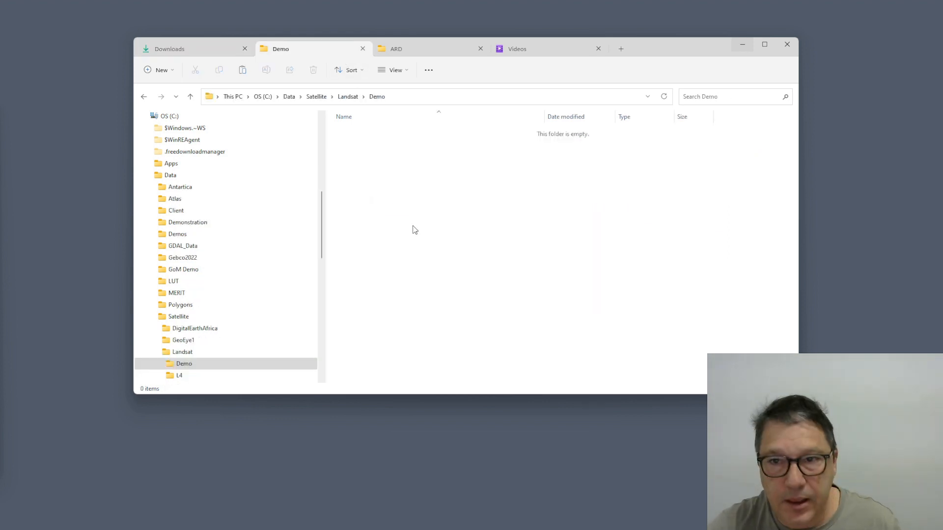
key("ctrl+v")
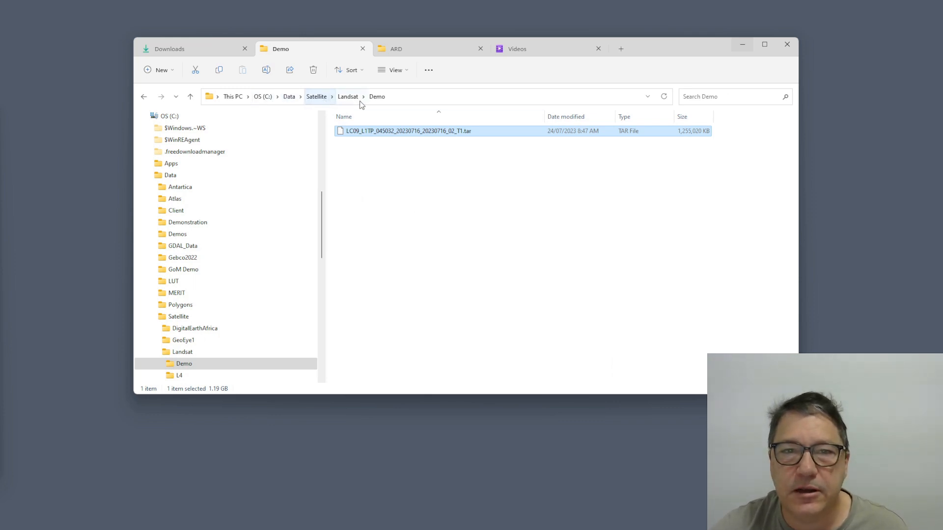
left_click(411, 187)
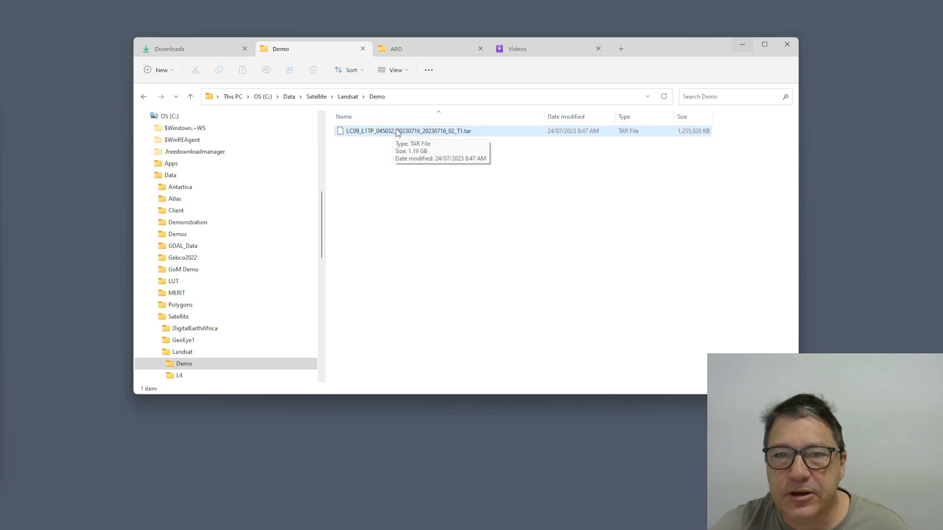
Look at the options for the TAR file, view the 7-Zip website in the browser and return to the Demo folder
right_click(395, 129)
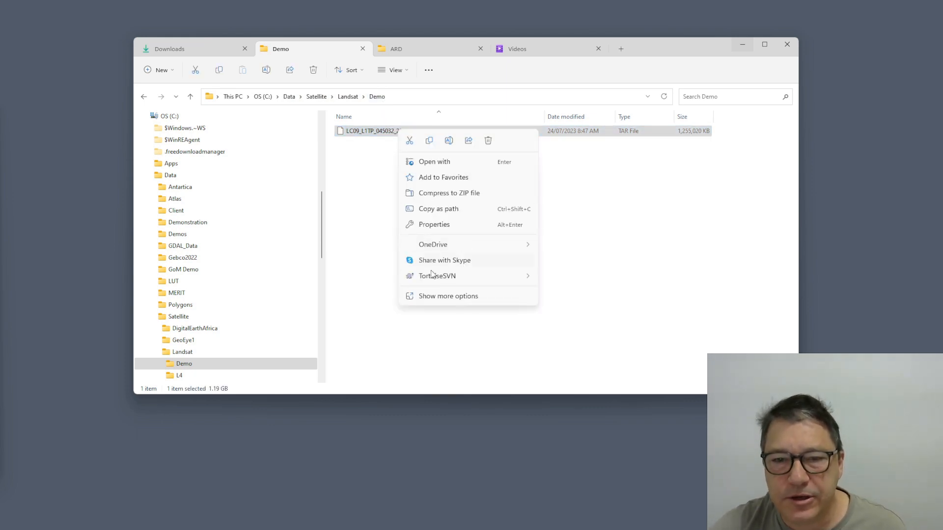
left_click(349, 188)
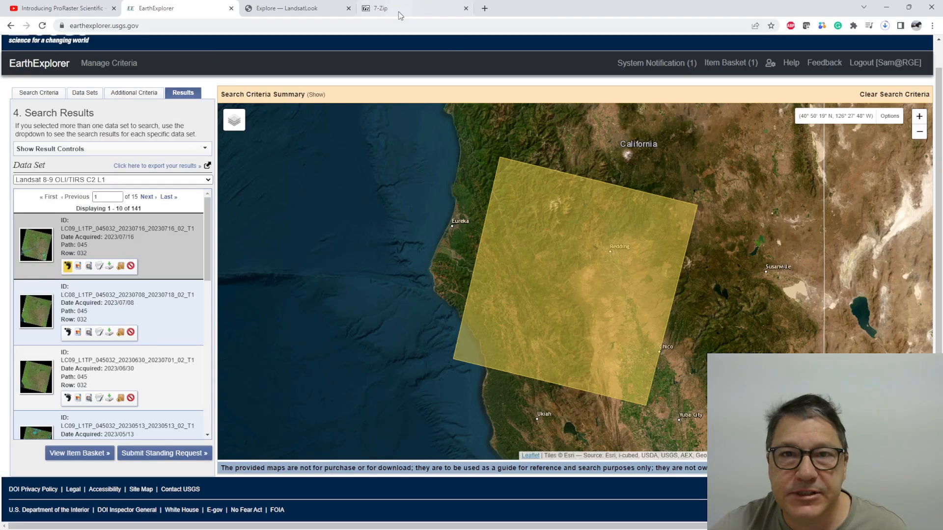
left_click(407, 10)
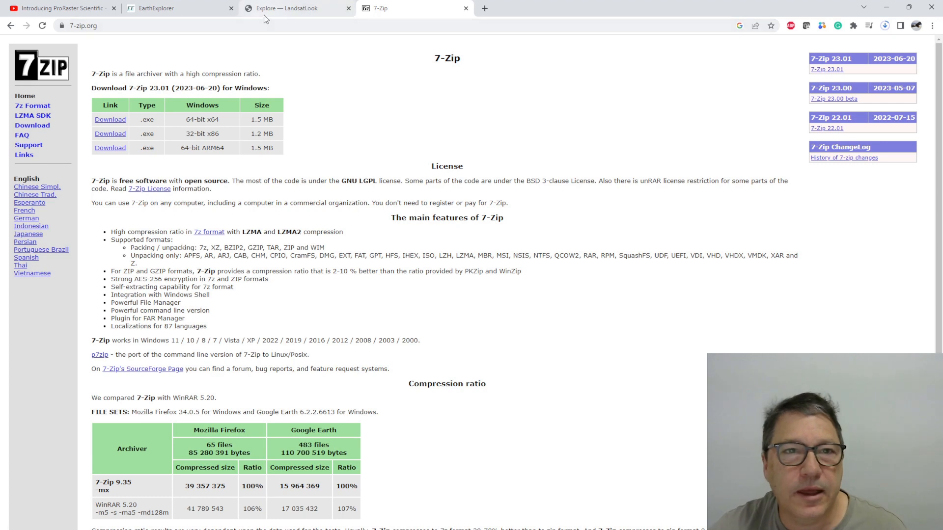
left_click(885, 7)
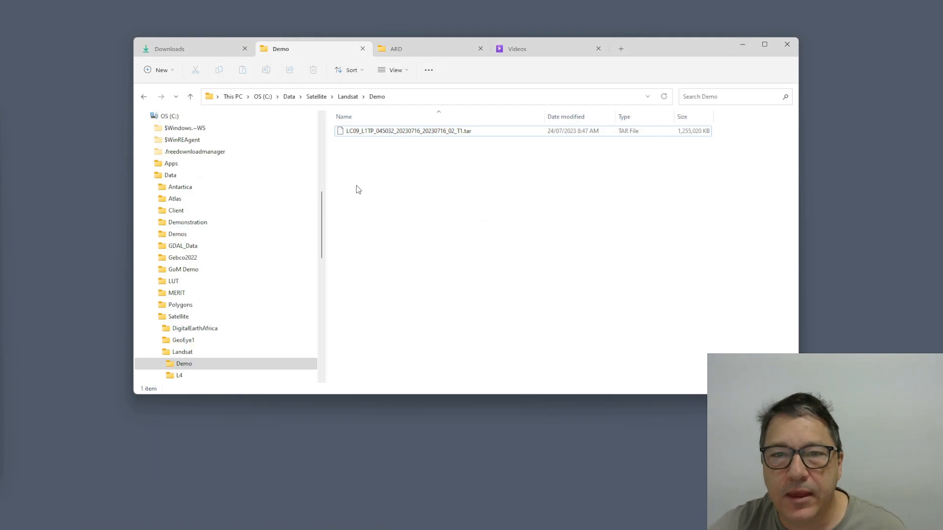
Extract the TAR file with 7-Zip into a subfolder named after the archive and open that folder
left_click(395, 131)
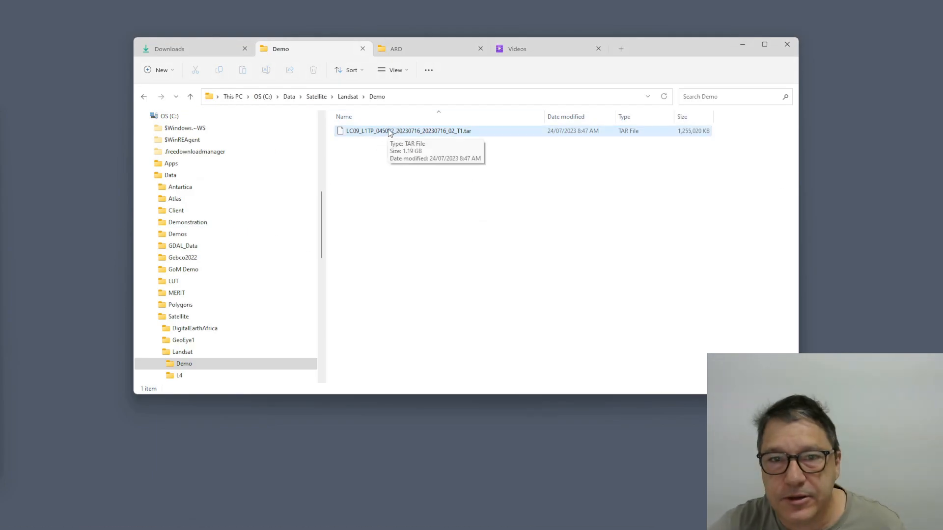
left_click(387, 131)
right_click(390, 132)
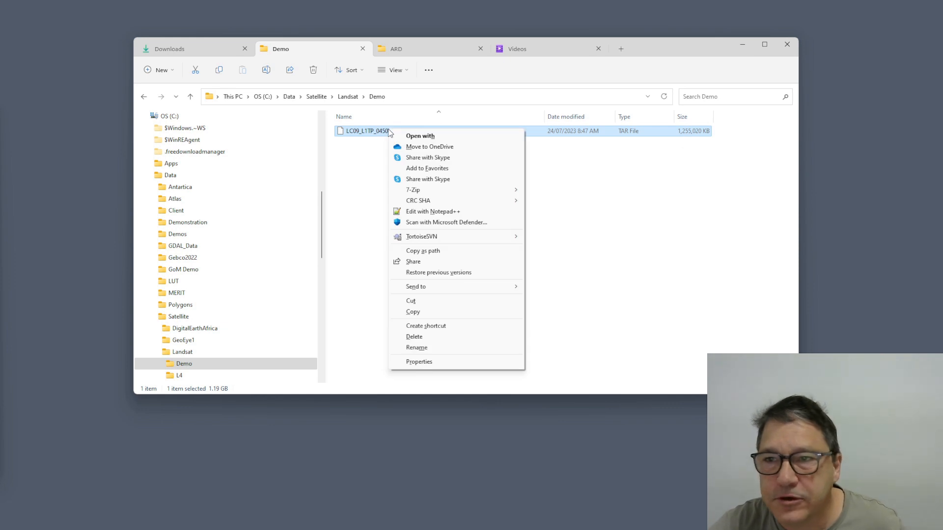
mouse_move(436, 192)
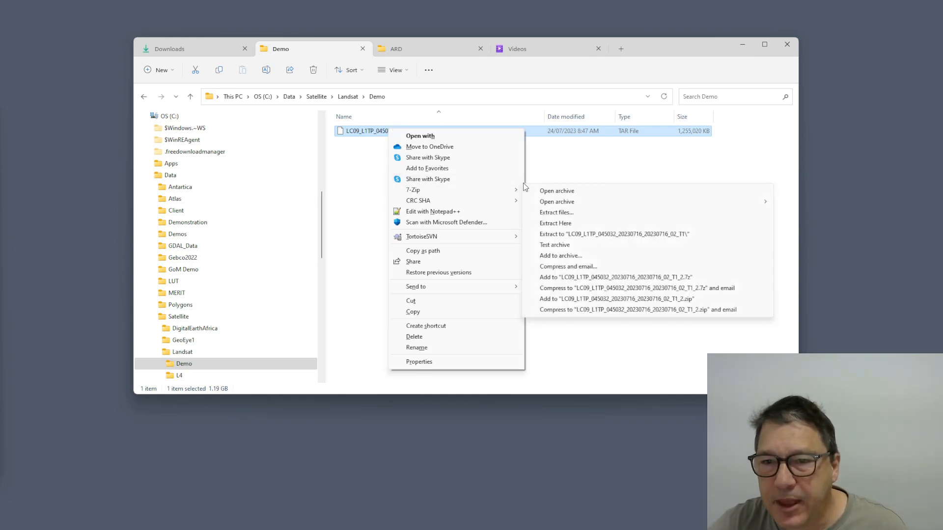
mouse_move(496, 188)
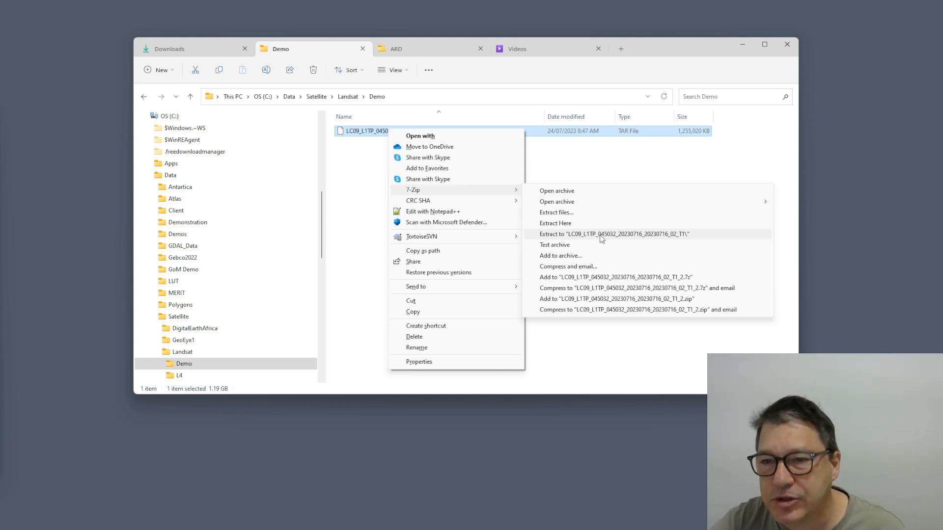
left_click(656, 233)
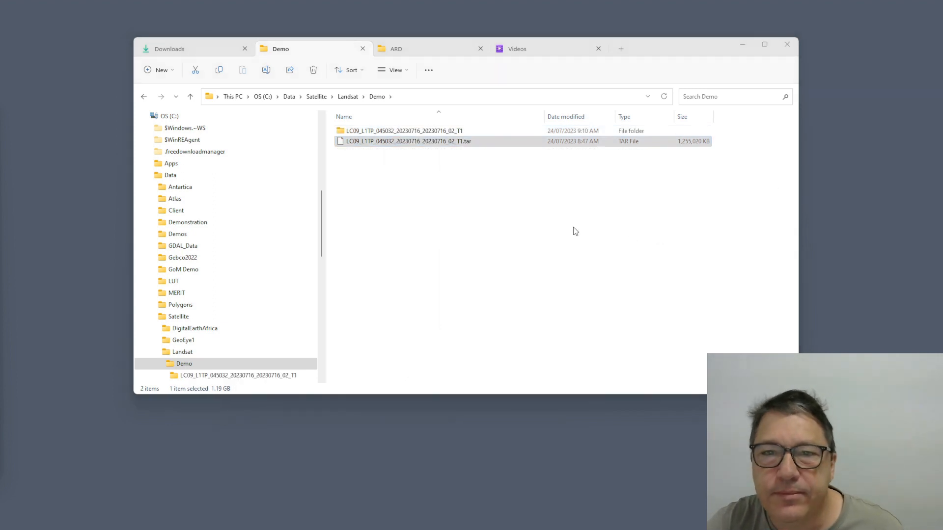
double_click(425, 131)
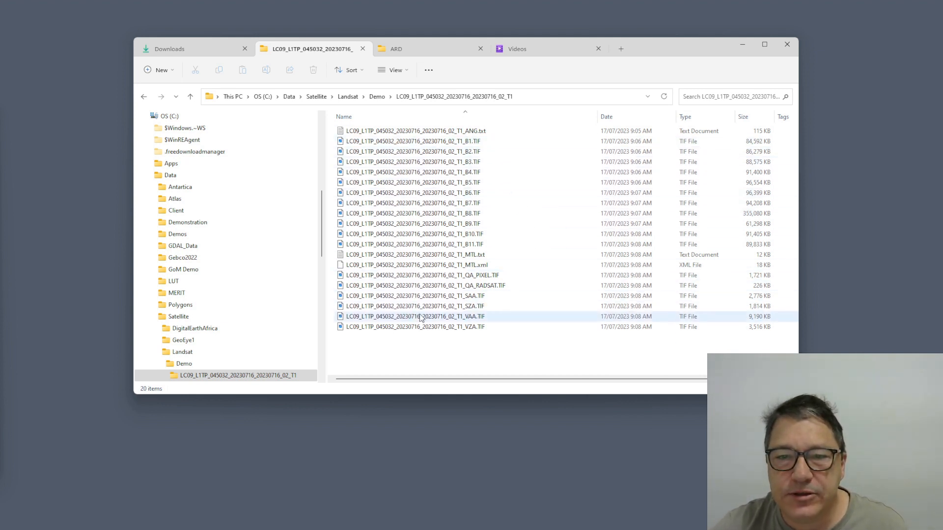
Switch to ProRaster Scientific and create scene database SDB_LandsatDemo, described as "My landsat Demo", by a folder search of the Landsat Demo folder
left_click(742, 45)
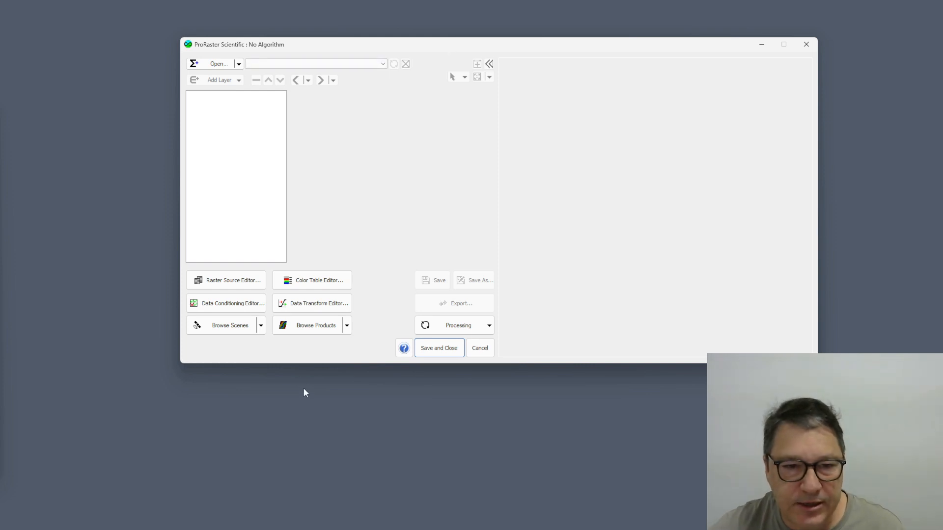
left_click(261, 328)
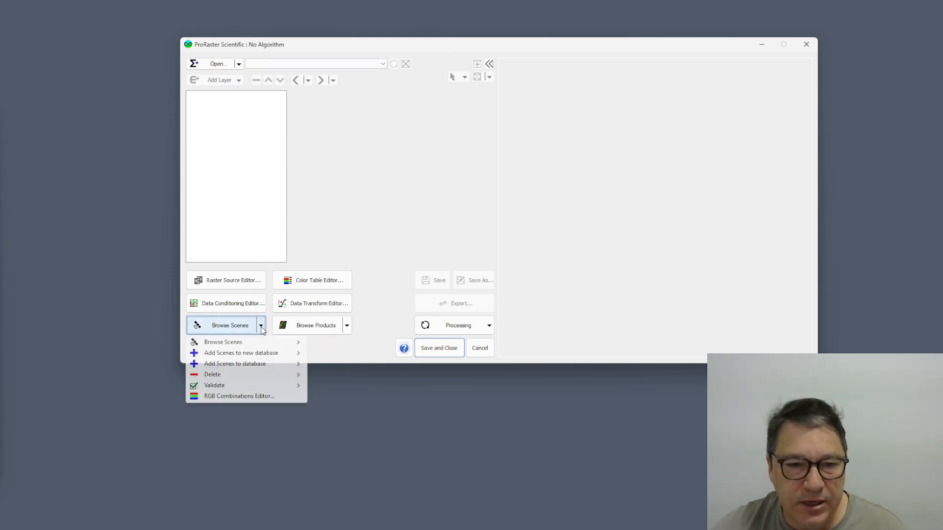
mouse_move(251, 356)
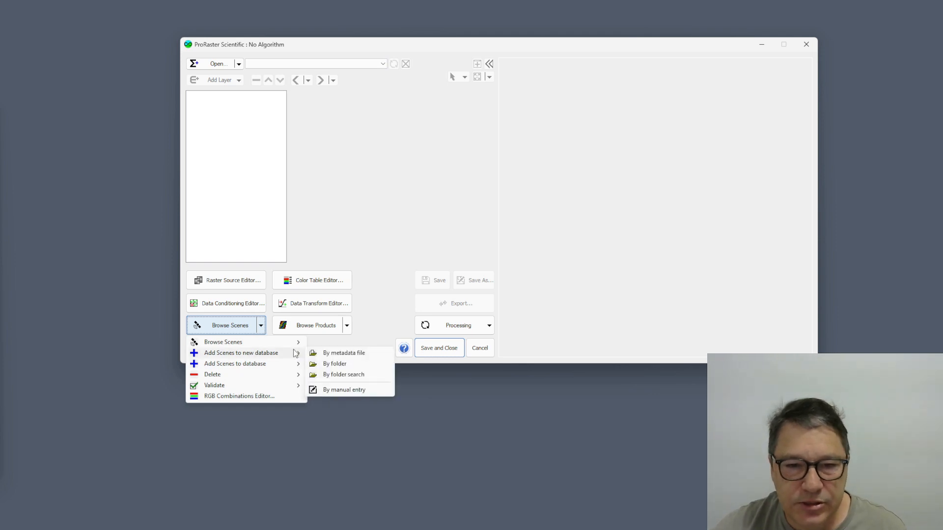
left_click(343, 376)
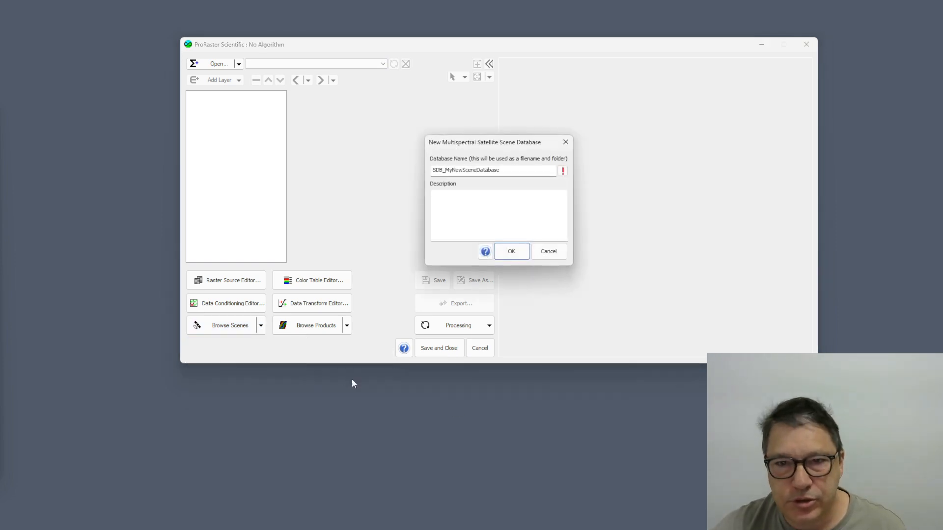
left_click_drag(446, 169, 547, 169)
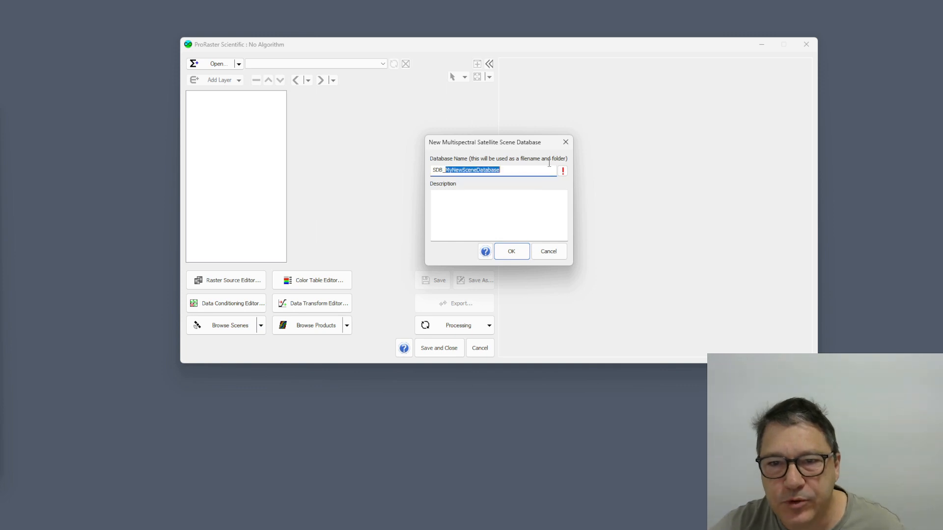
type("LandsatDemo")
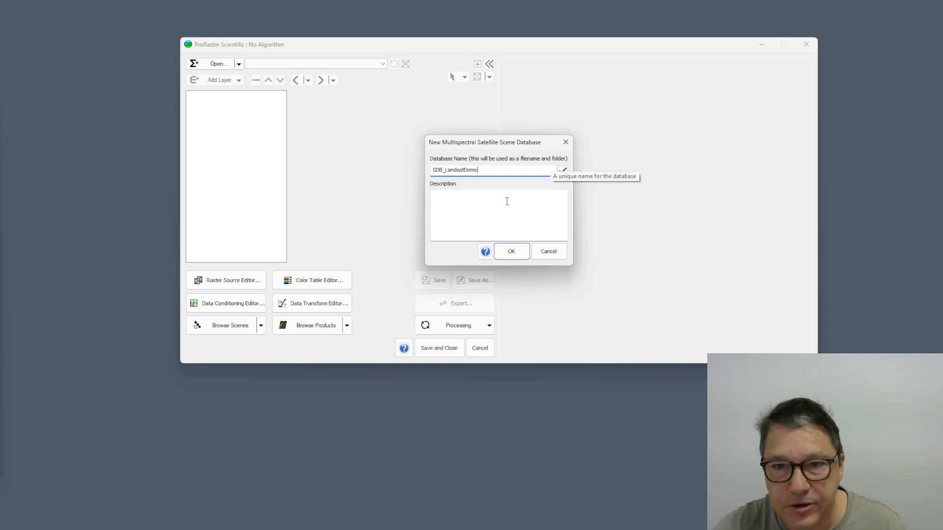
left_click(483, 196)
type("My lan")
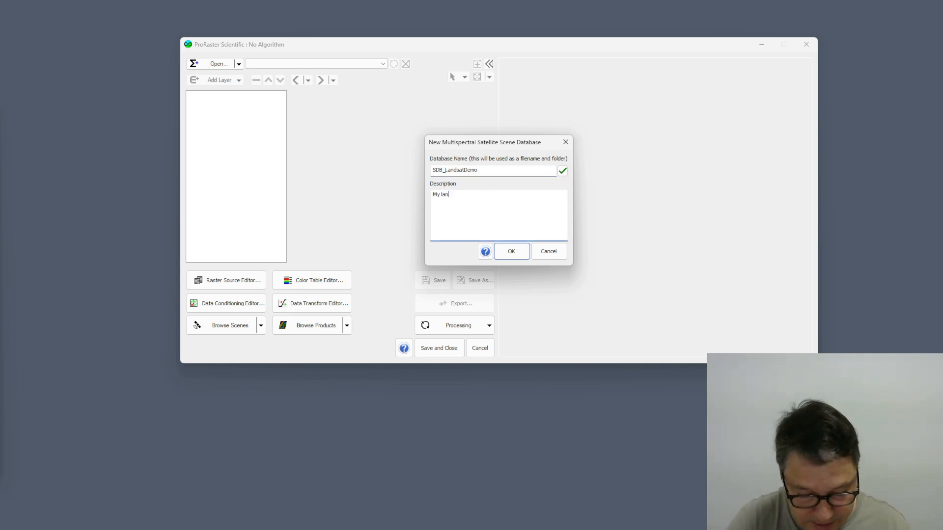
type("dsat Demo")
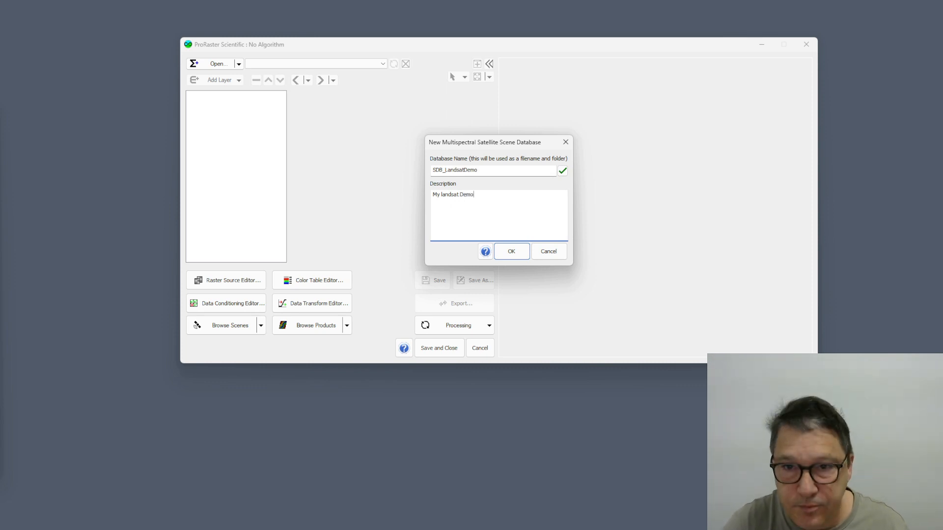
left_click(511, 251)
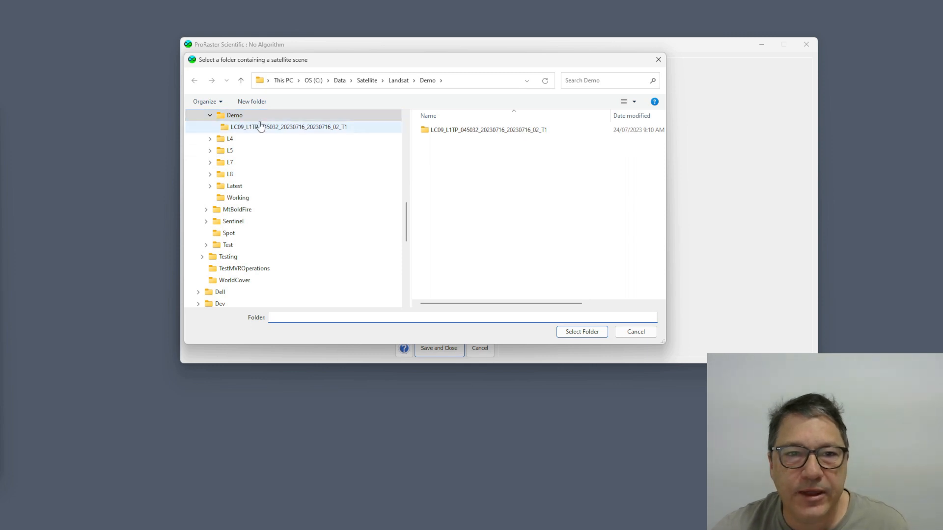
left_click(576, 332)
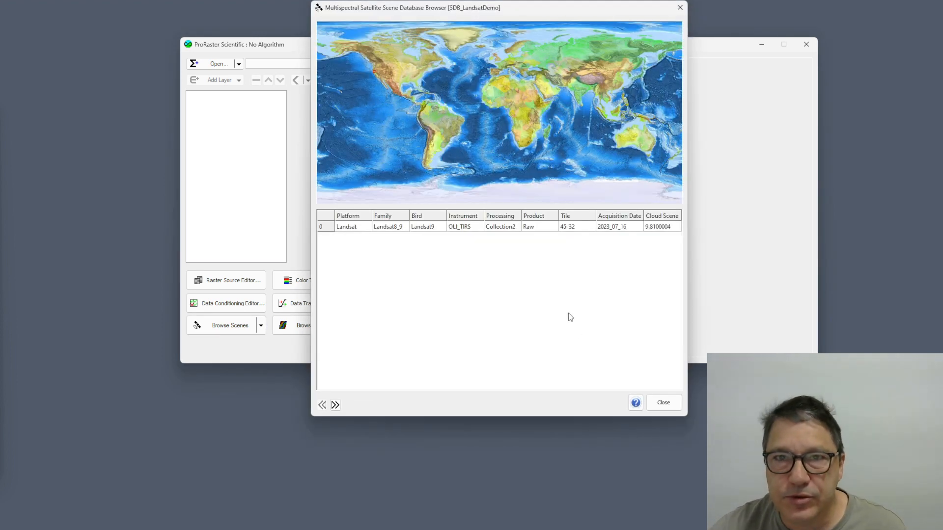
Select the Landsat 9 scene for tile 45-32 in the scene database browser and examine its footprint on the map over northern California
left_click_drag(511, 7, 567, 28)
left_click(383, 248)
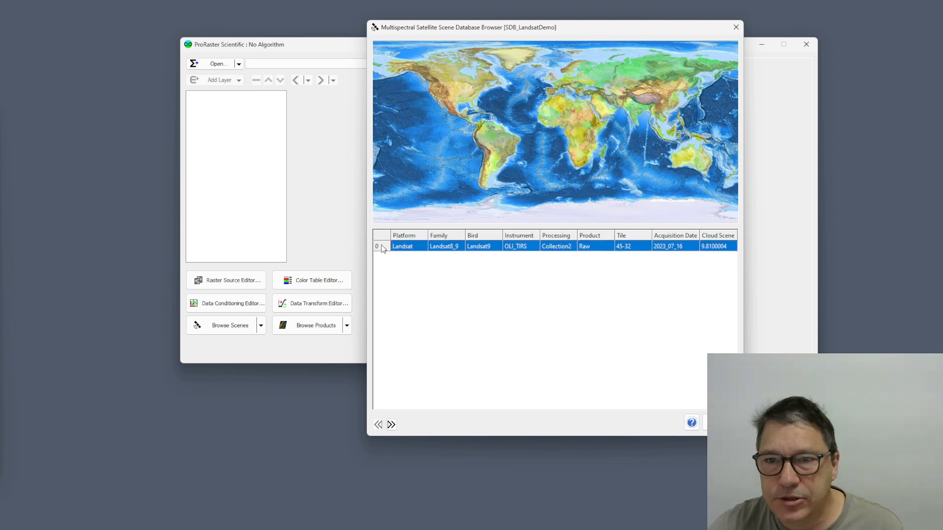
scroll(433, 93, "up", 5)
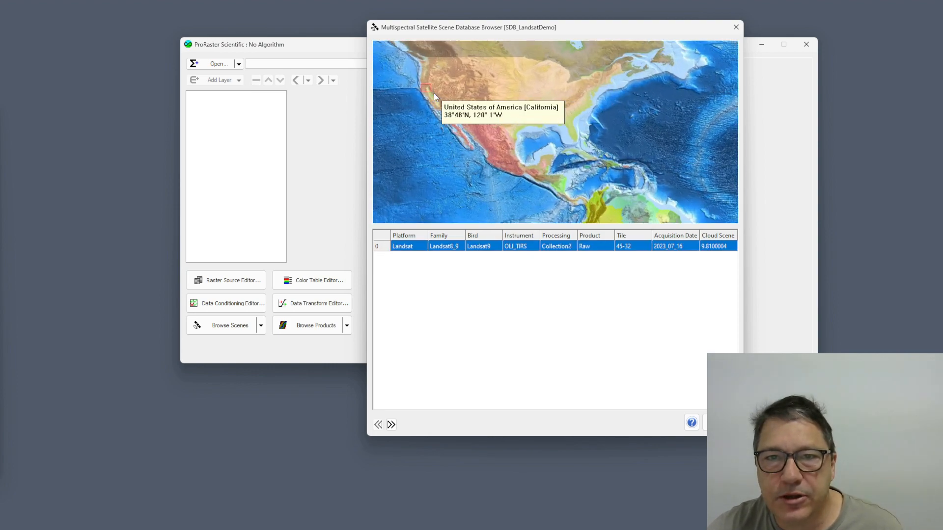
scroll(422, 91, "up", 3)
left_click_drag(412, 87, 523, 121)
Render the selected scene as an RGB algorithm with TOA Reflectance, the Natural Color with Atmospheric Removal band combination and pansharpening using Band 8 - Pan
right_click(382, 249)
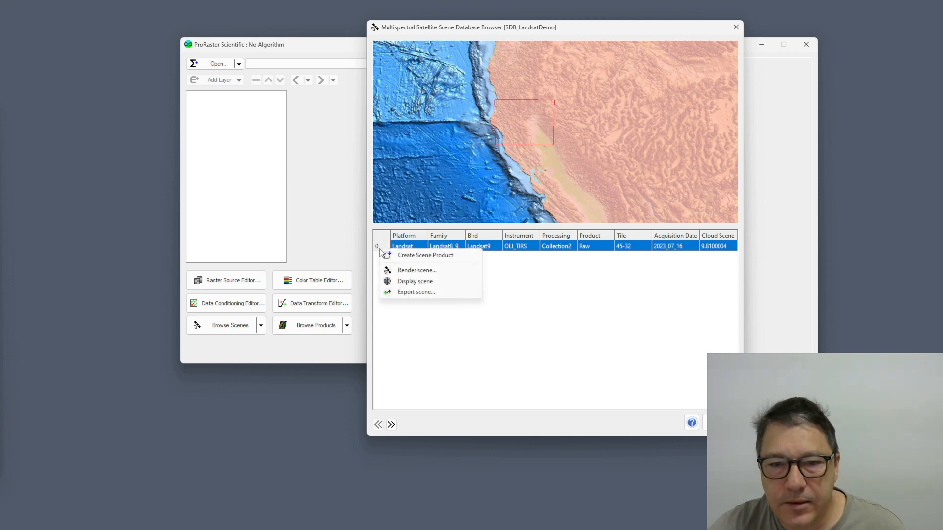
left_click(420, 273)
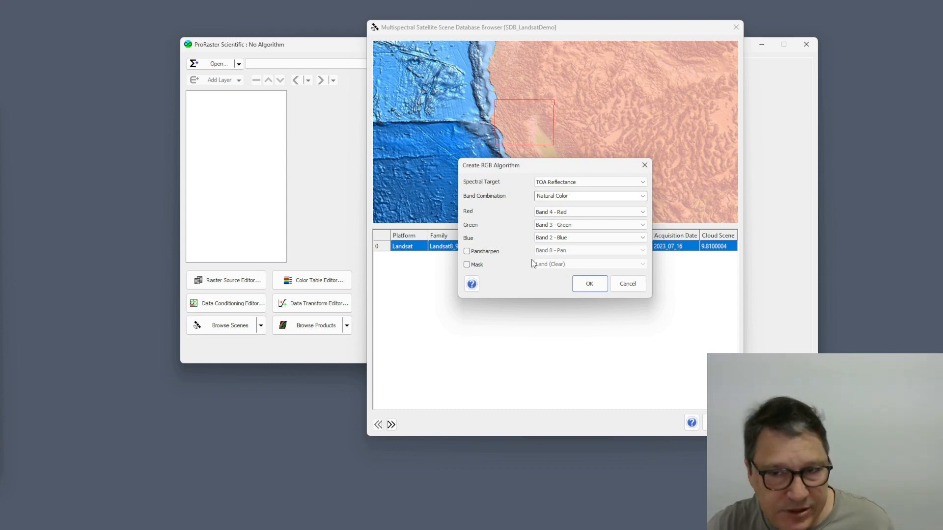
left_click(643, 185)
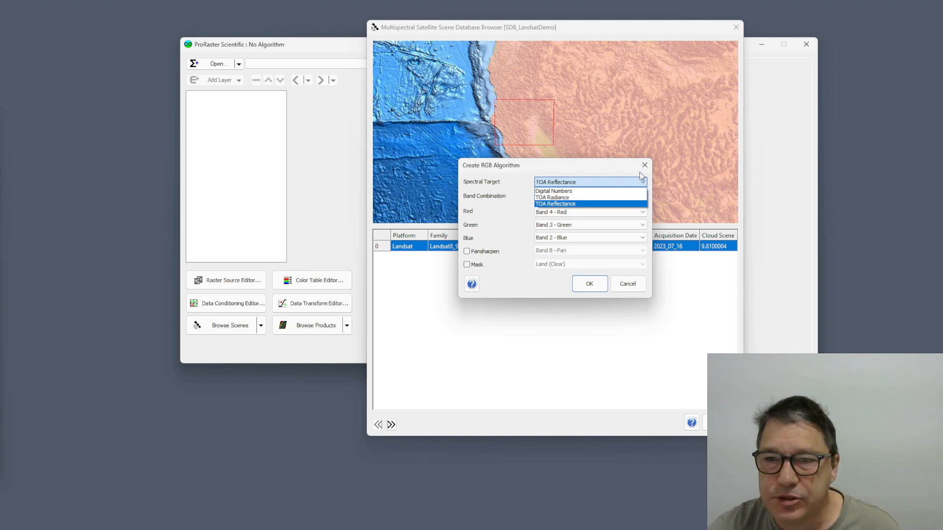
left_click(631, 207)
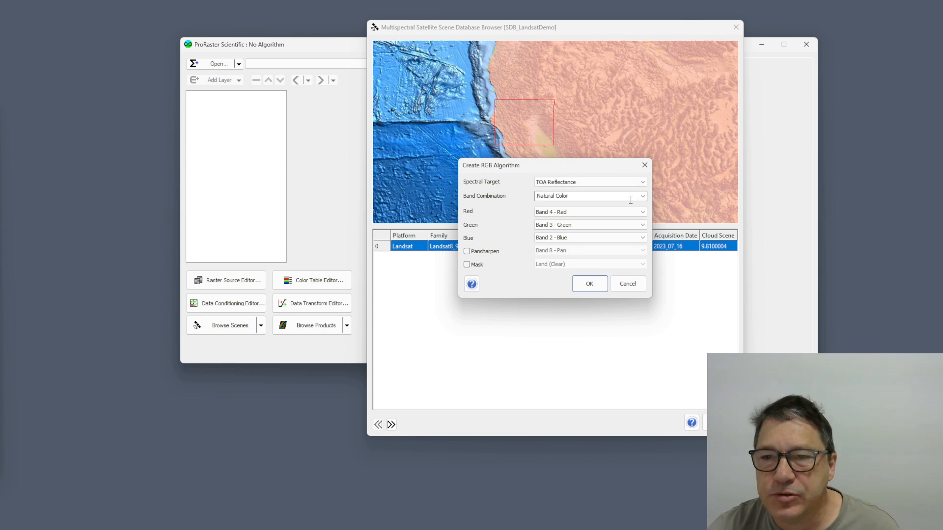
left_click(642, 195)
left_click(585, 212)
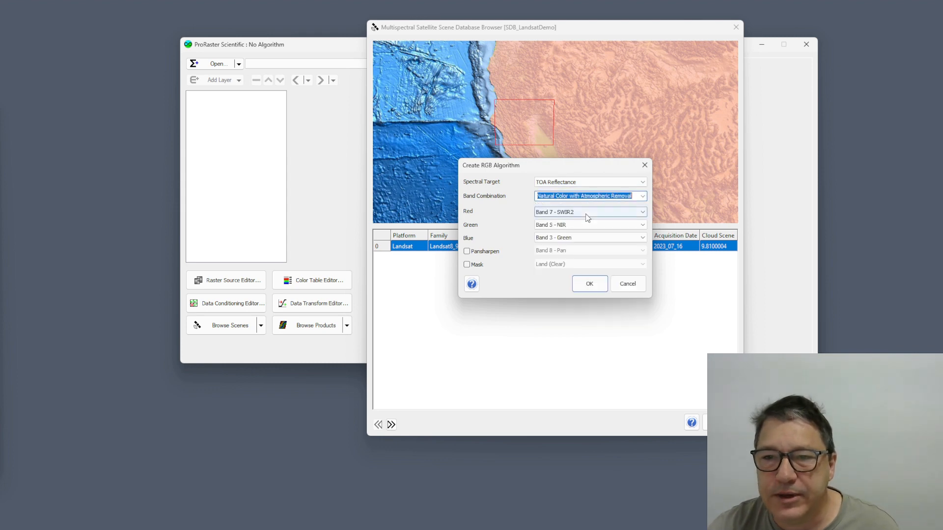
left_click(492, 254)
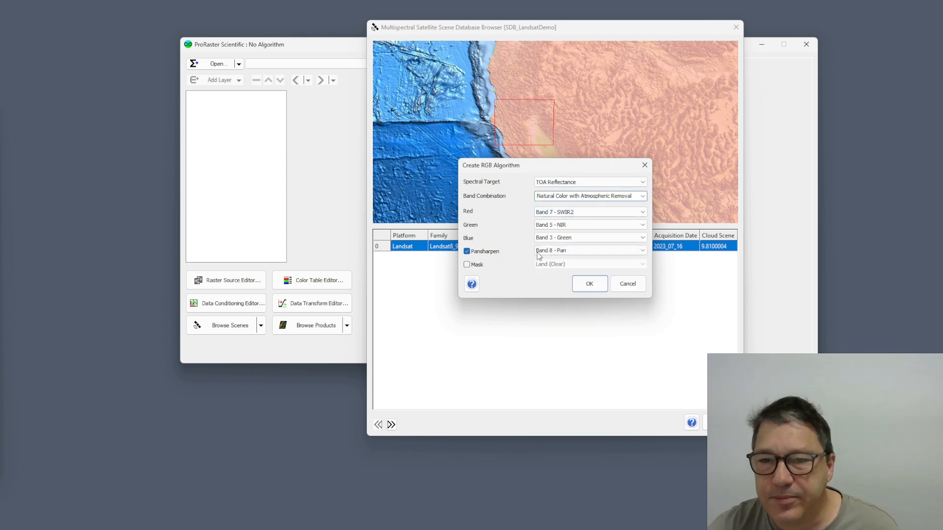
left_click(590, 284)
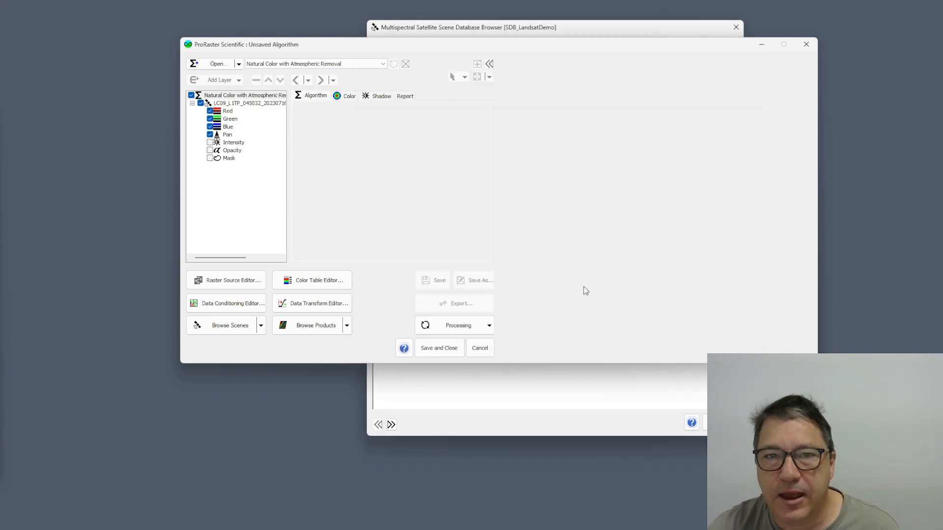
left_click_drag(528, 49, 499, 58)
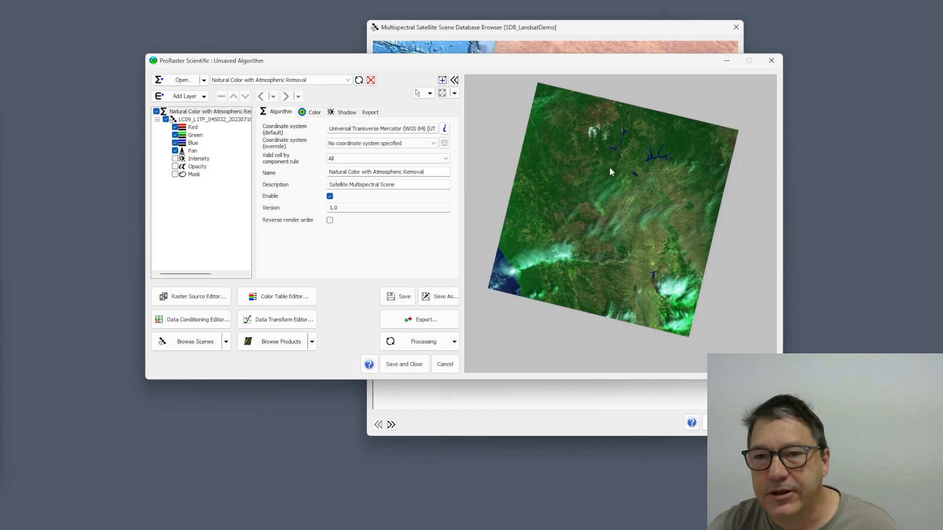